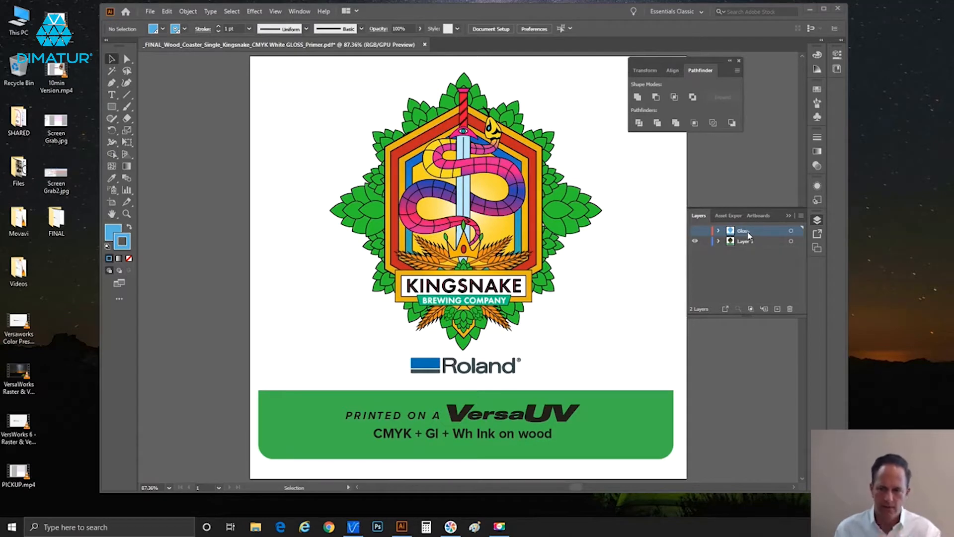
# Toggle layer visibility to compare the Gloss layer's shapes with the printed artwork, finishing with Gloss isolated
pyautogui.keyDown('alt'); pyautogui.click(696, 231); pyautogui.keyUp('alt')
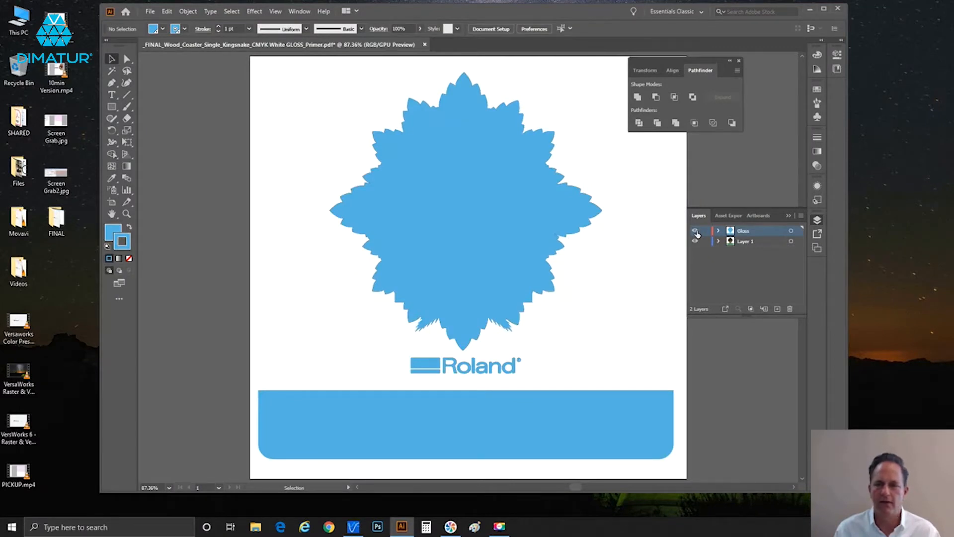
pyautogui.keyDown('alt'); pyautogui.click(697, 233); pyautogui.keyUp('alt')
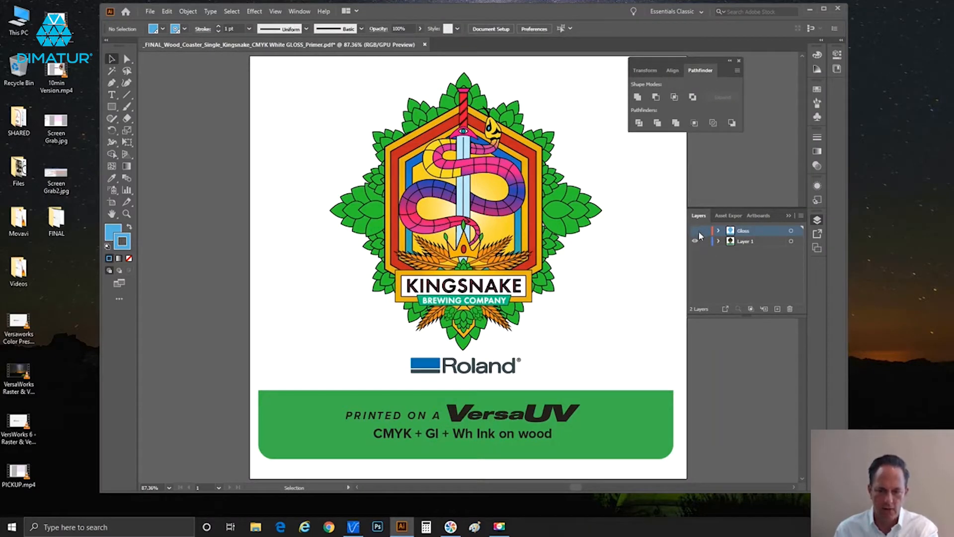
pyautogui.click(696, 230)
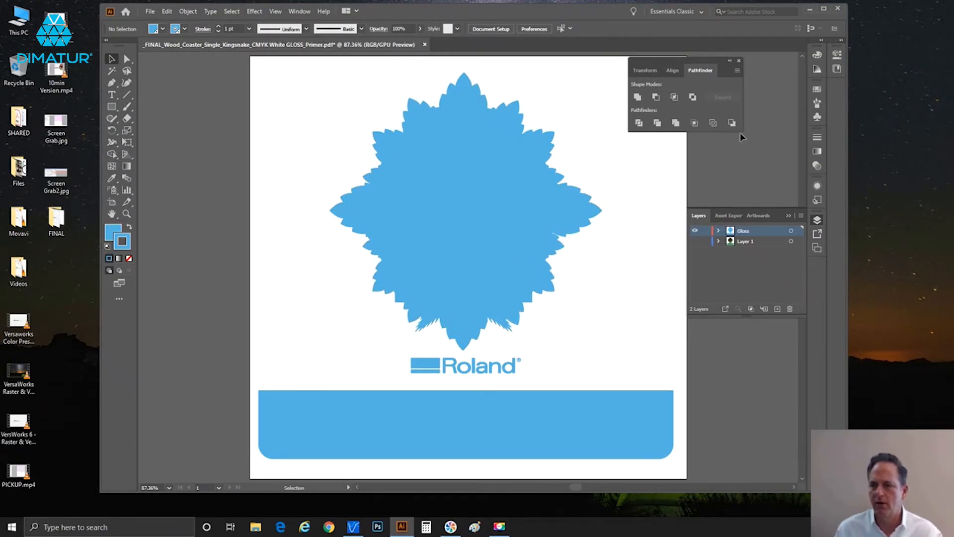
# Examine the RDG_GLOSS swatch's name, color type and color mode in its options without changing them
pyautogui.click(814, 90)
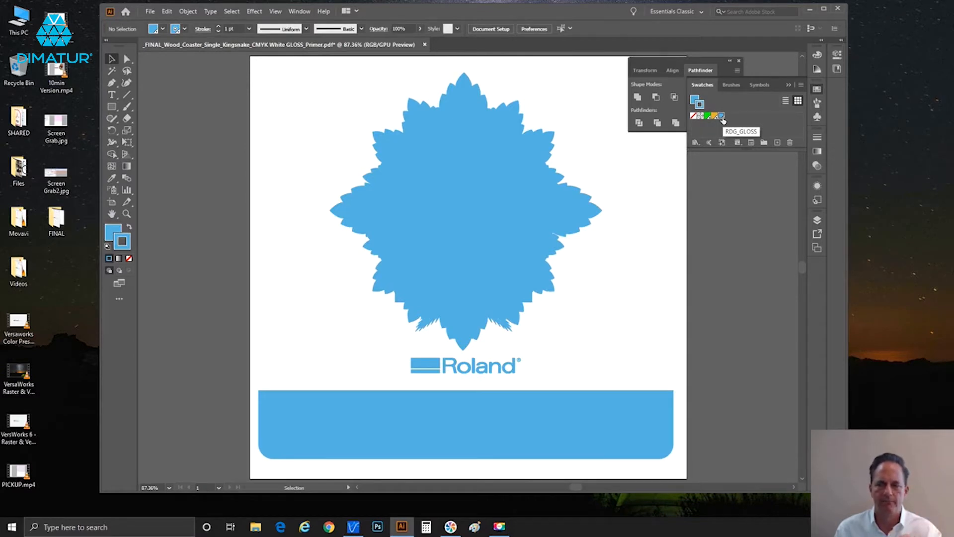
pyautogui.doubleClick(723, 121)
pyautogui.moveTo(536, 158); pyautogui.dragTo(549, 74)
pyautogui.click(511, 95)
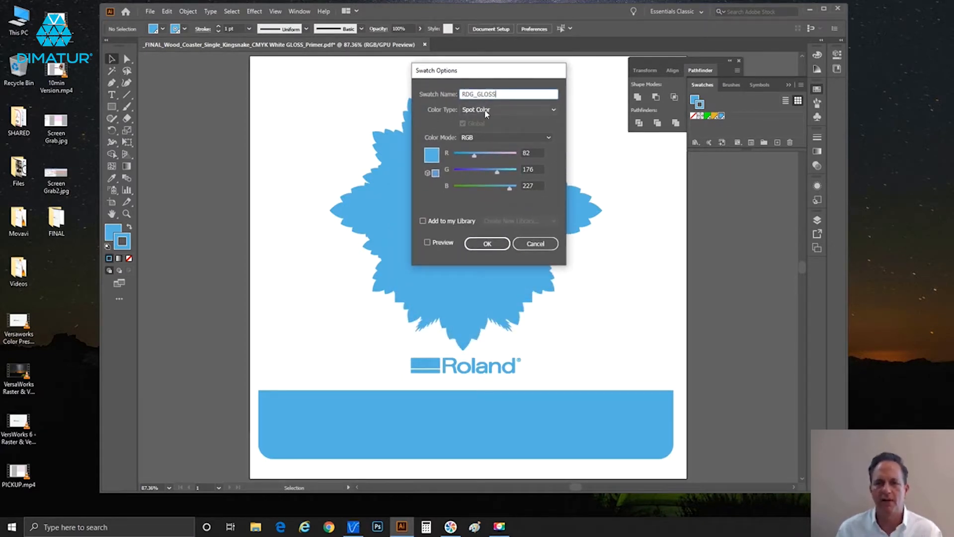
pyautogui.click(495, 112)
pyautogui.click(498, 109)
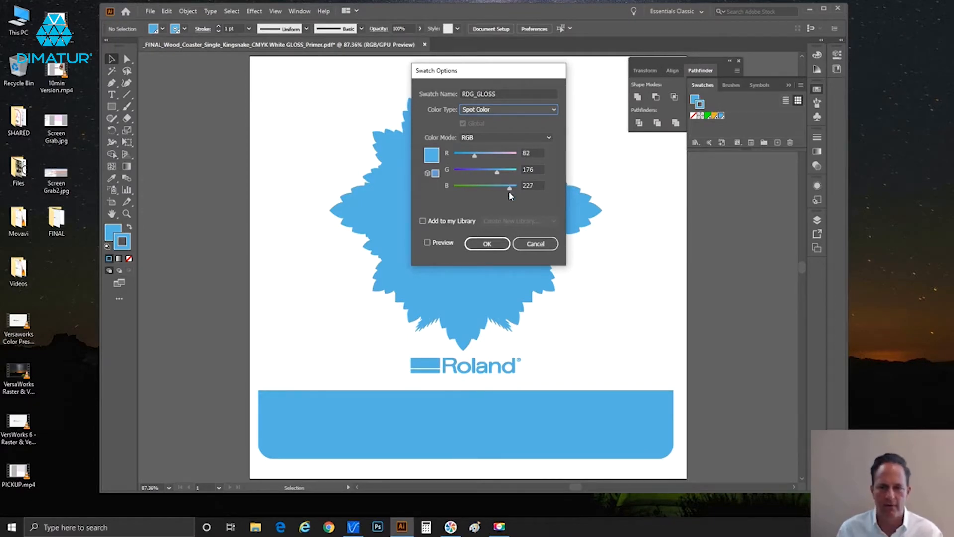
pyautogui.click(497, 243)
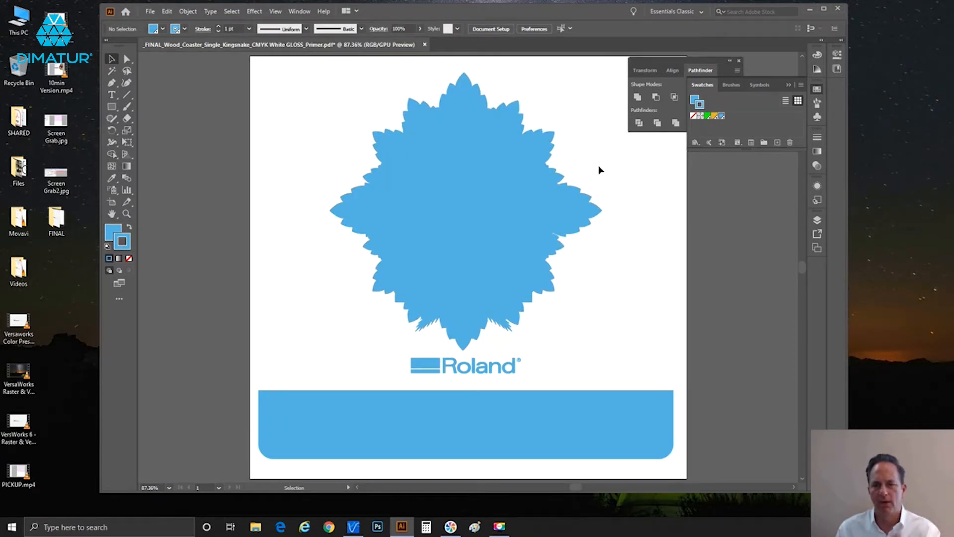
# Compare the full-color artwork with the gloss coverage by hiding and showing the Gloss layer again
pyautogui.click(817, 220)
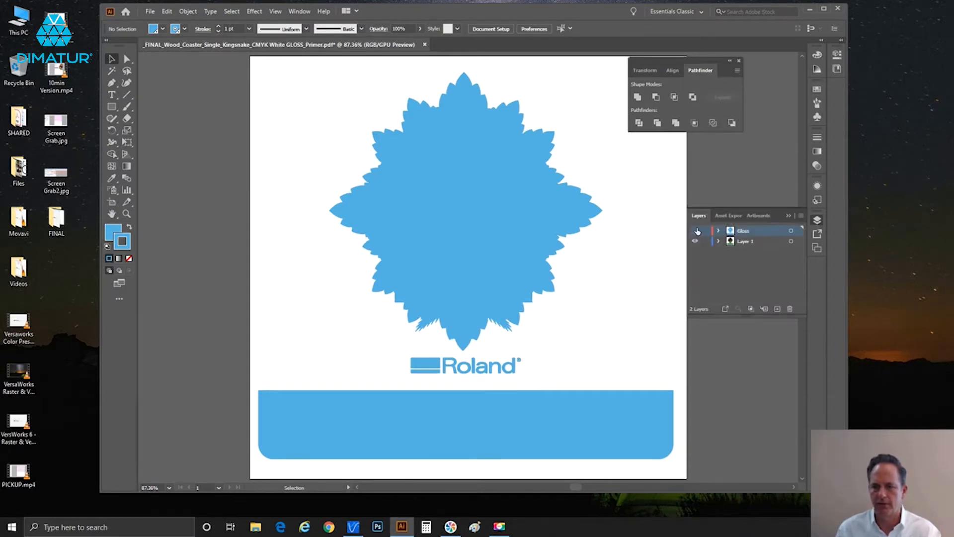
pyautogui.click(696, 230)
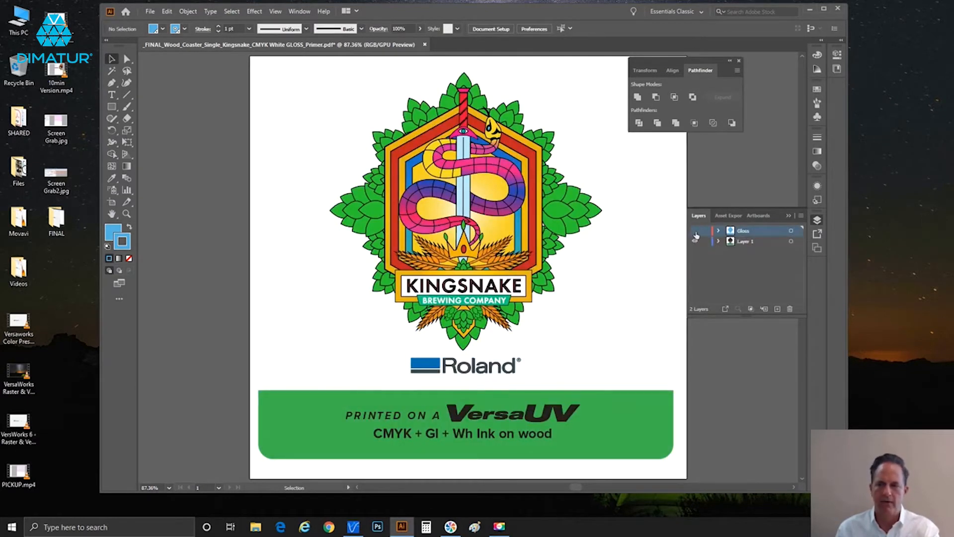
pyautogui.click(696, 230)
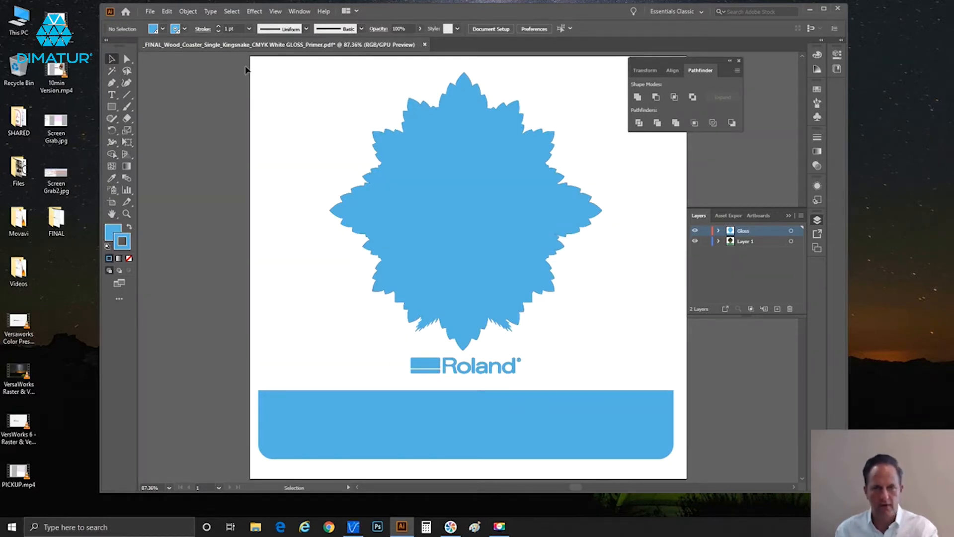
# Try RDG_GLOSS fill tints of 51% and 24% on the emblem shape, restore the tint to 100% and deselect it
pyautogui.click(436, 142)
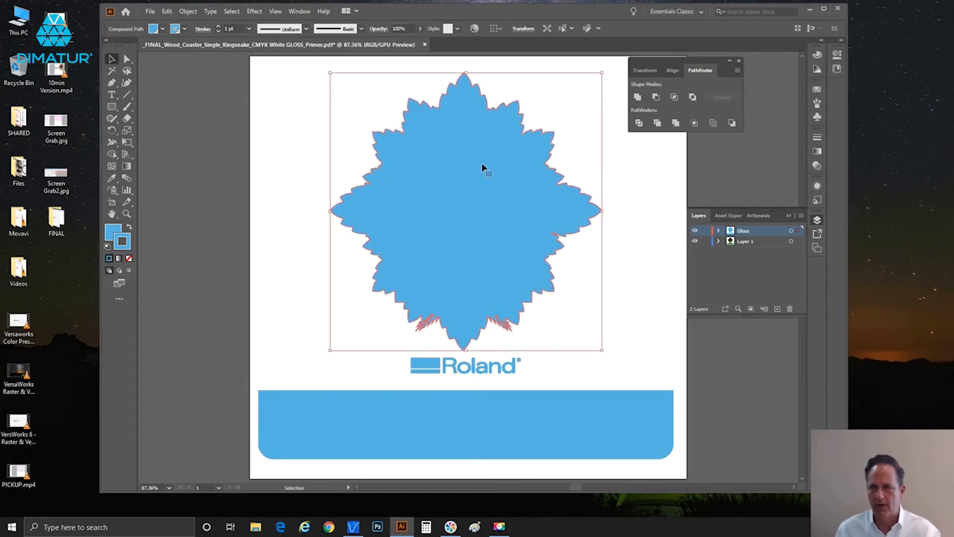
pyautogui.click(817, 56)
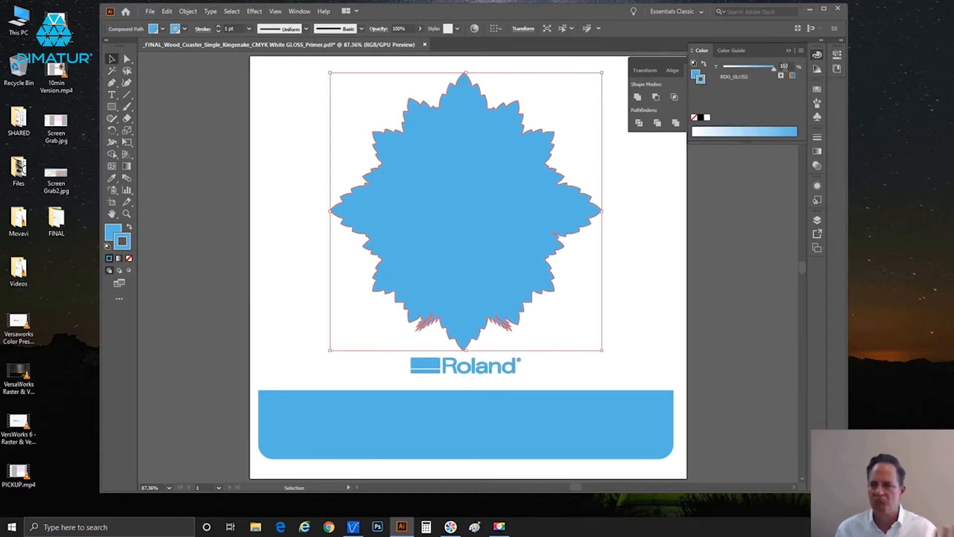
pyautogui.moveTo(776, 69)
pyautogui.mouseDown()
pyautogui.moveTo(736, 72)
pyautogui.moveTo(774, 74)
pyautogui.mouseUp()
pyautogui.click(696, 74)
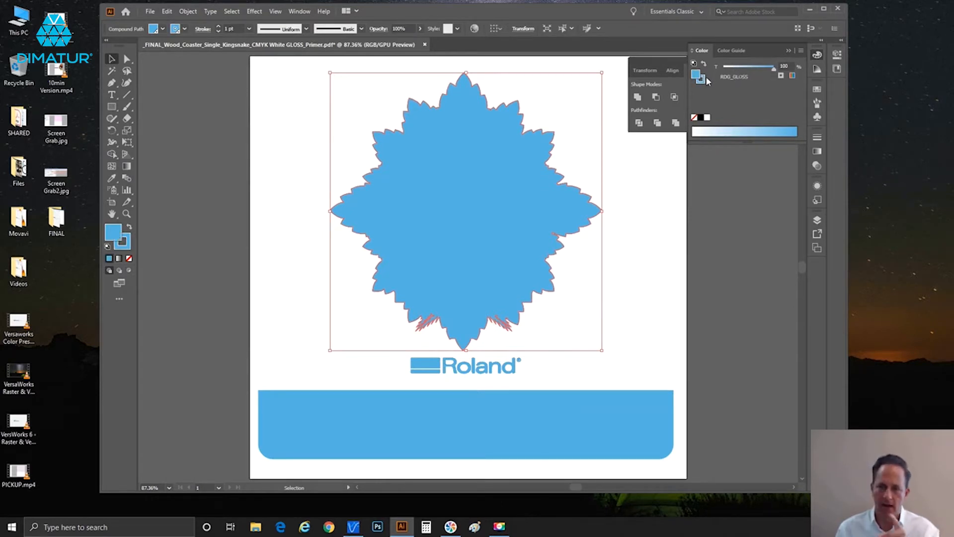
pyautogui.moveTo(774, 68); pyautogui.dragTo(750, 73)
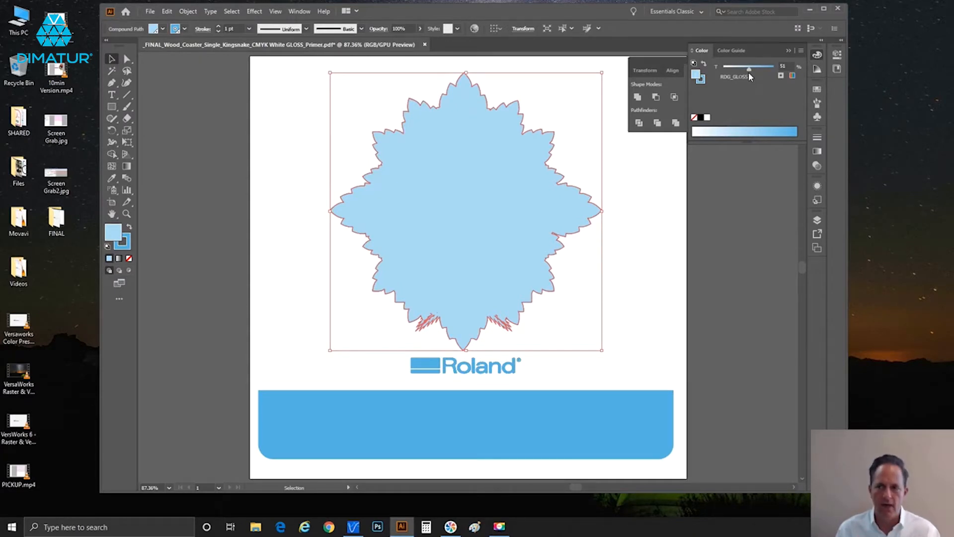
pyautogui.moveTo(749, 69); pyautogui.dragTo(736, 71)
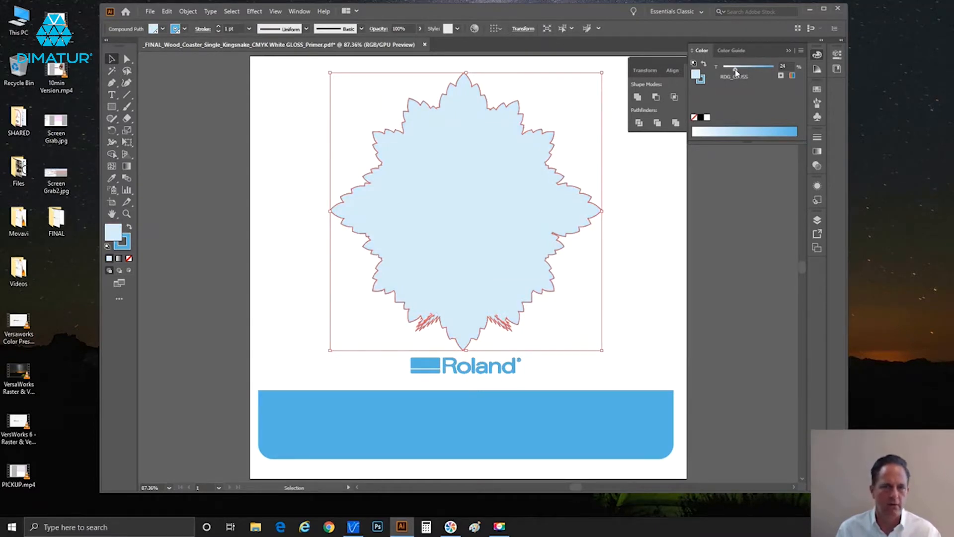
pyautogui.moveTo(736, 71); pyautogui.dragTo(774, 69)
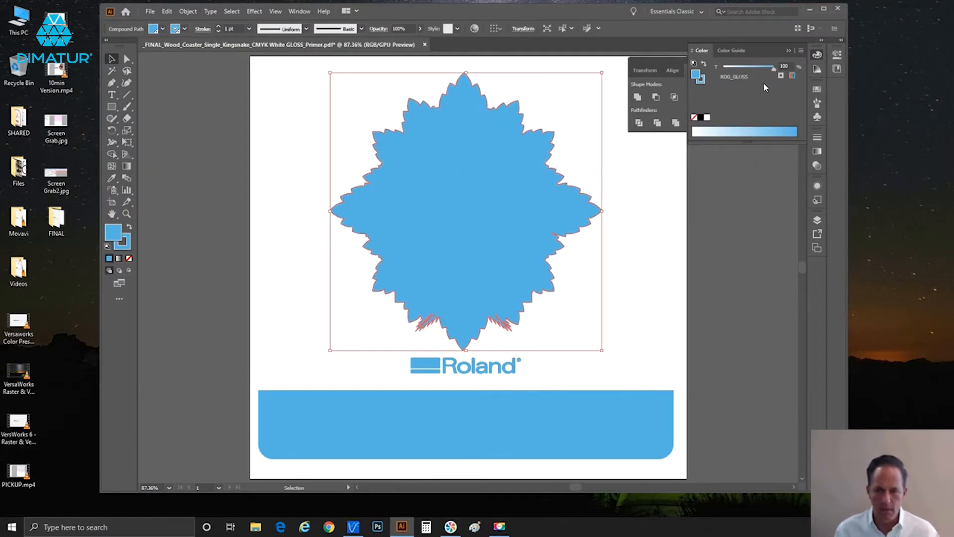
pyautogui.hotkey('ctrl', 'shift', 'a')
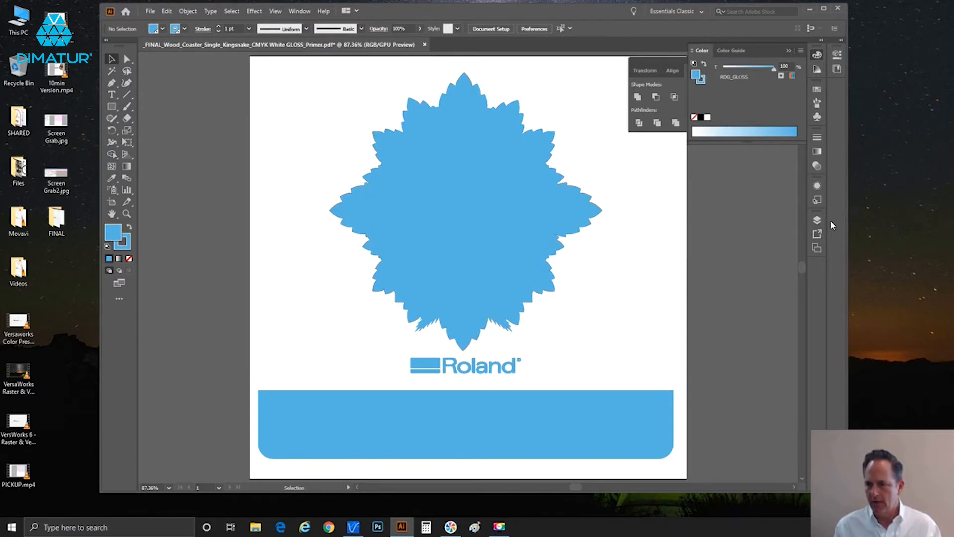
# Hide Layer 1 and copy all of the gloss shapes on the Gloss layer
pyautogui.click(817, 220)
pyautogui.click(696, 241)
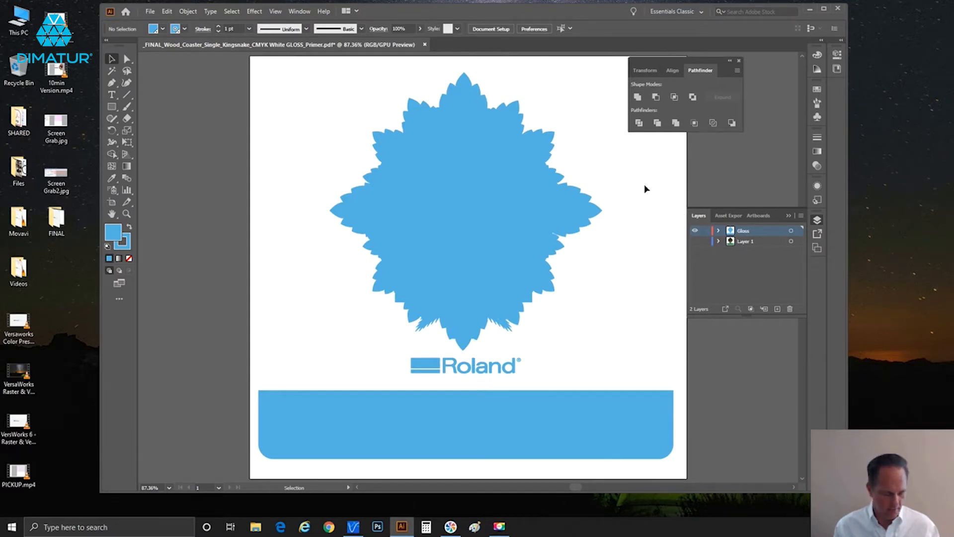
pyautogui.press('a')
pyautogui.hotkey('ctrl', 'a')
pyautogui.press('v')
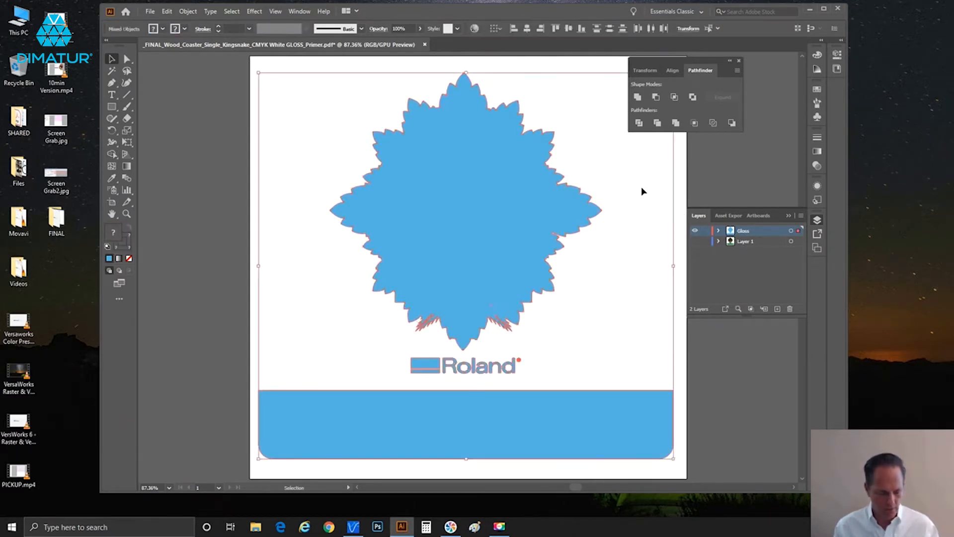
pyautogui.press('a')
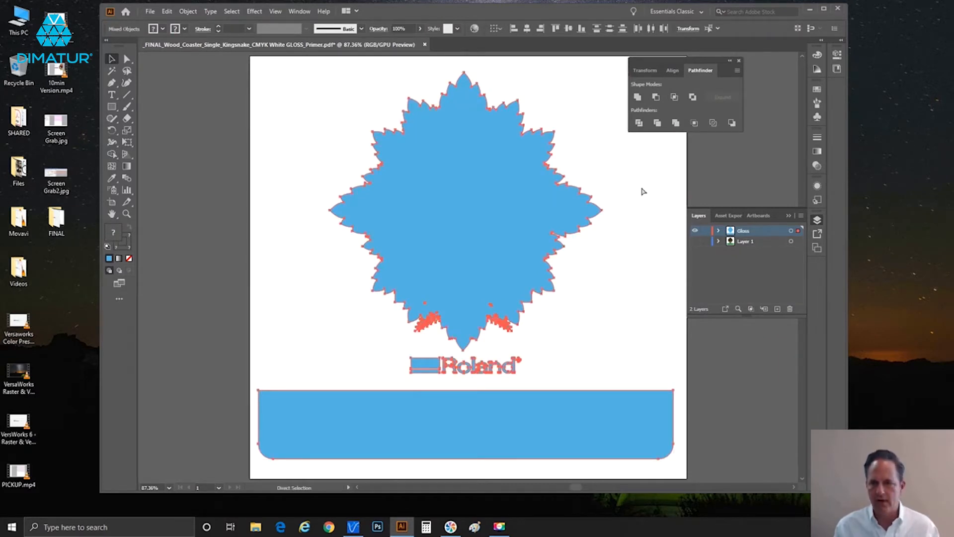
pyautogui.press('v')
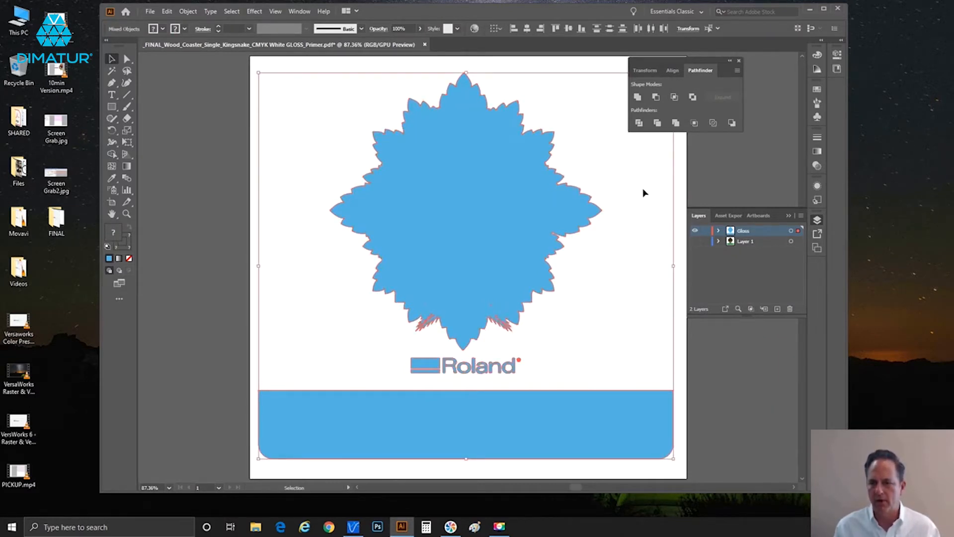
# Create a new layer named Primer above the Gloss layer
pyautogui.click(800, 216)
pyautogui.click(837, 219)
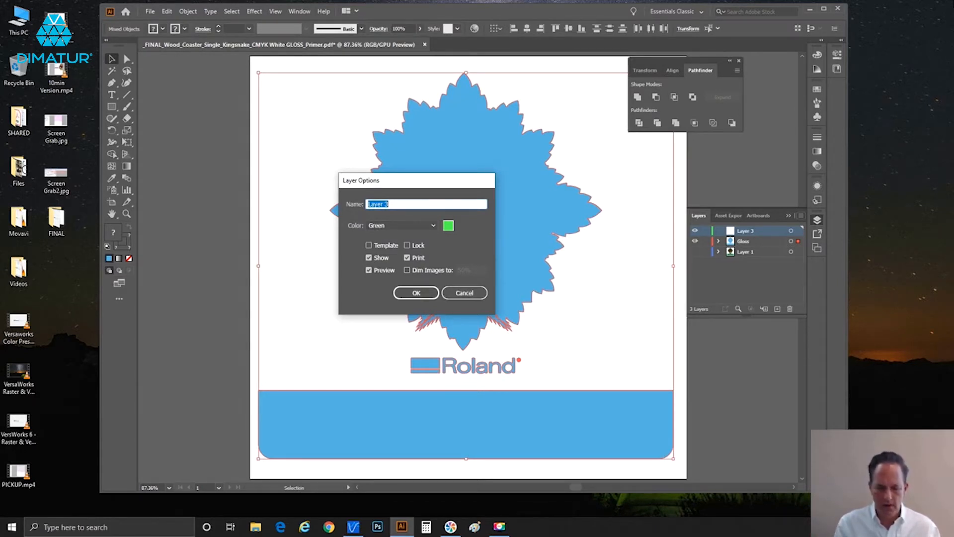
pyautogui.write('Prime')
pyautogui.press('BackSpace')
pyautogui.press('BackSpace')
pyautogui.write('erimer')
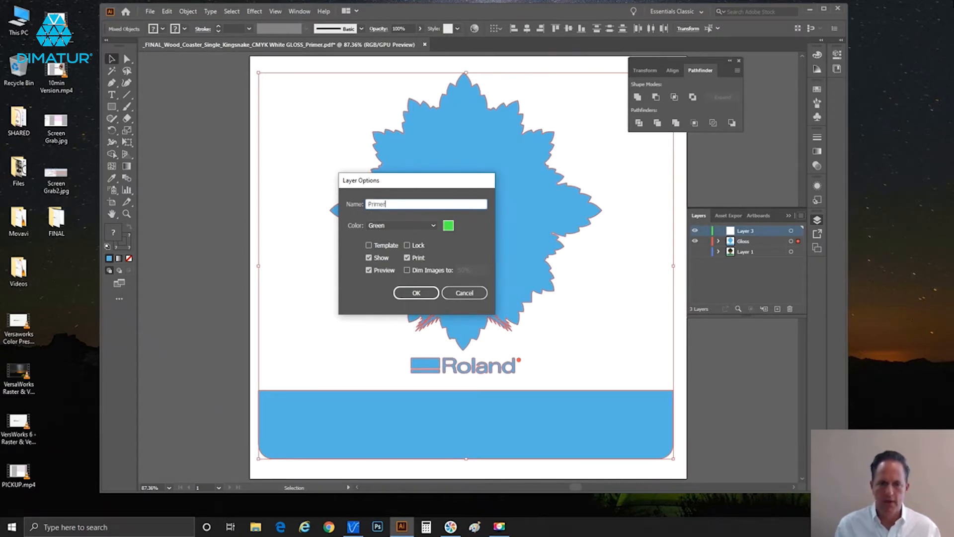
pyautogui.click(425, 293)
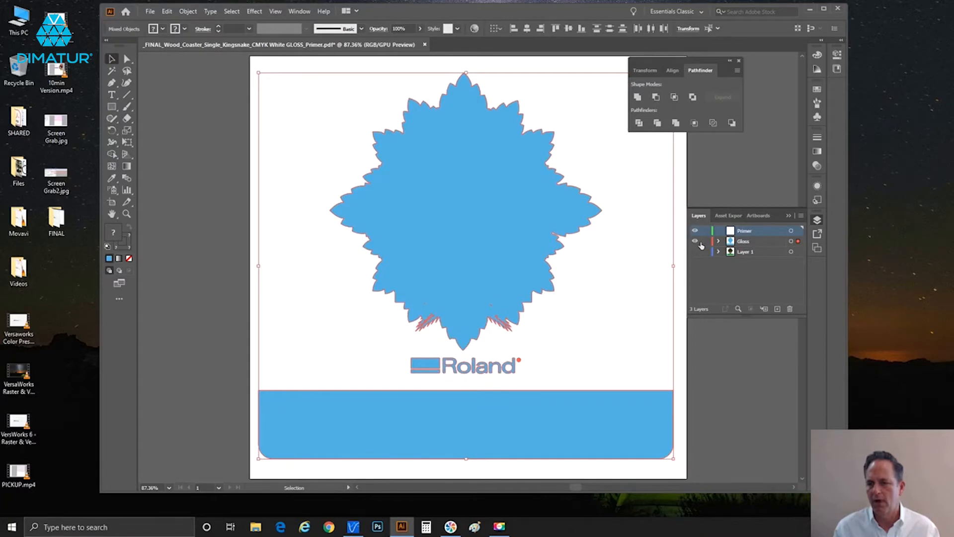
# Hide the Gloss layer, show Layer 1, and paste the copied gloss shapes in front on the Primer layer
pyautogui.click(696, 243)
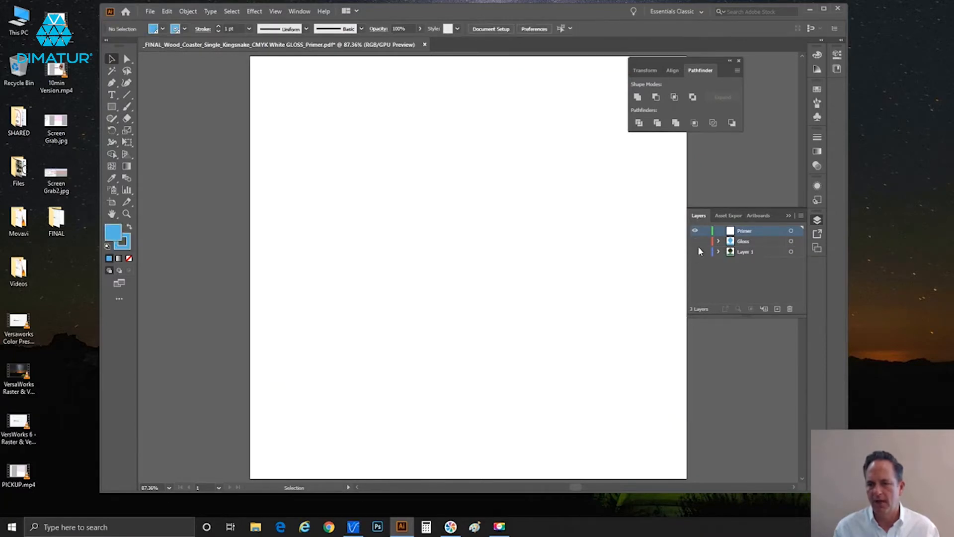
pyautogui.click(695, 252)
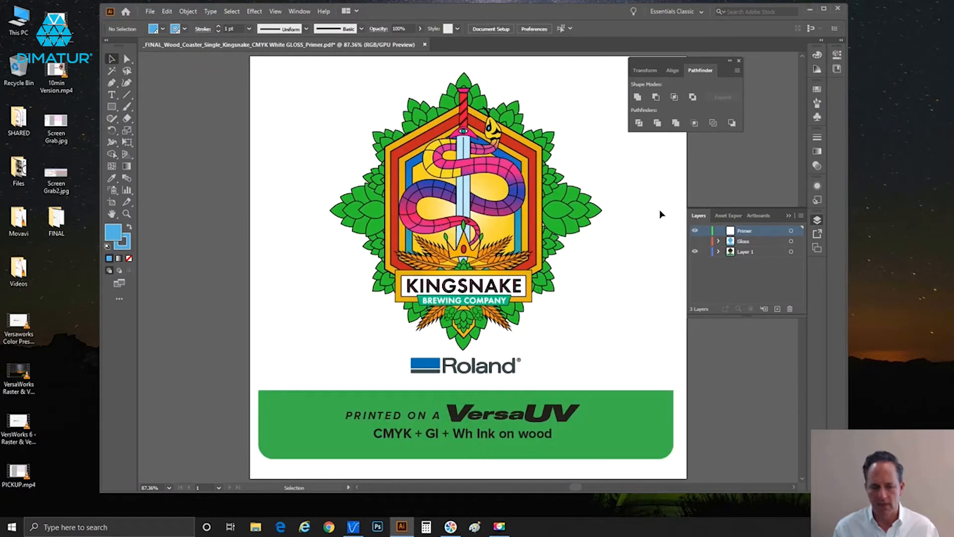
pyautogui.hotkey('ctrl', 'f')
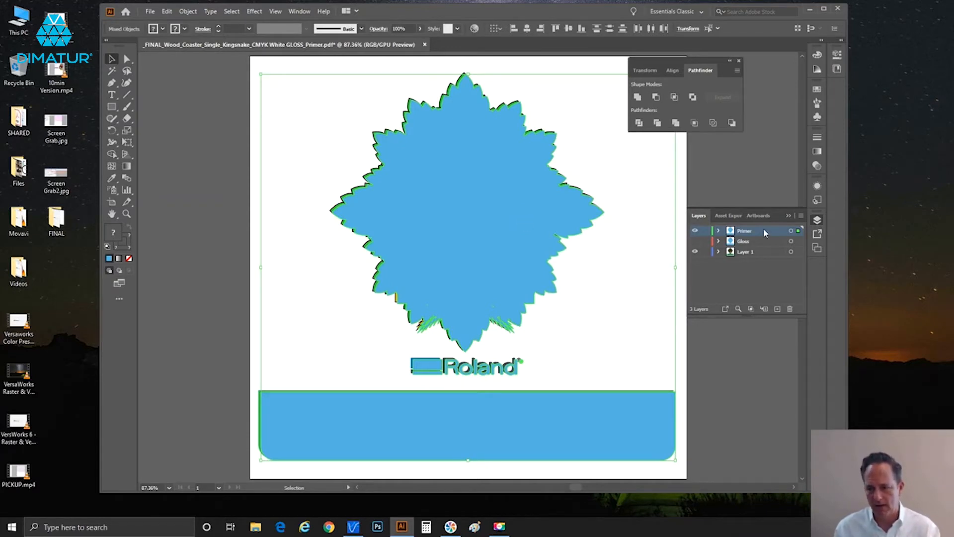
# Fill the pasted Primer layer shapes with the RDG_PRIMER spot color swatch
pyautogui.click(817, 92)
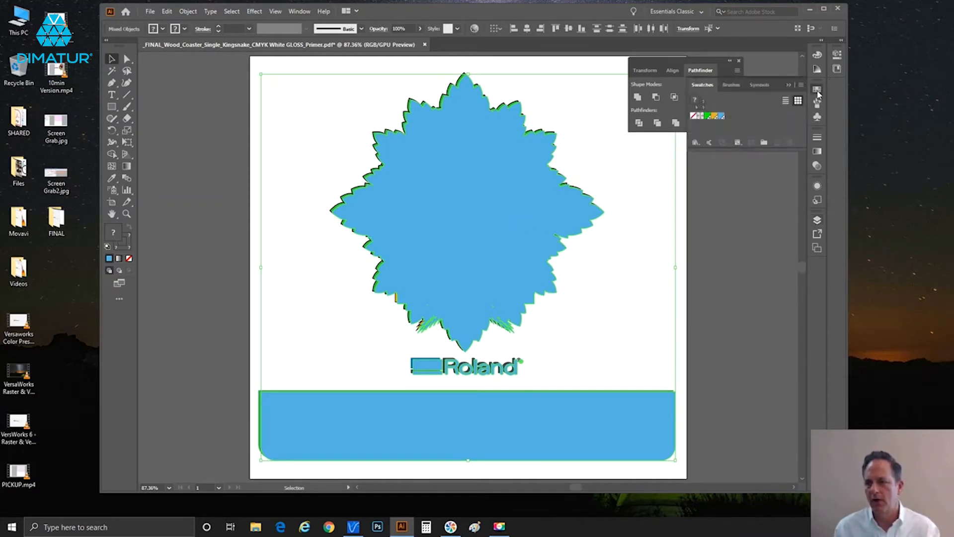
pyautogui.doubleClick(716, 116)
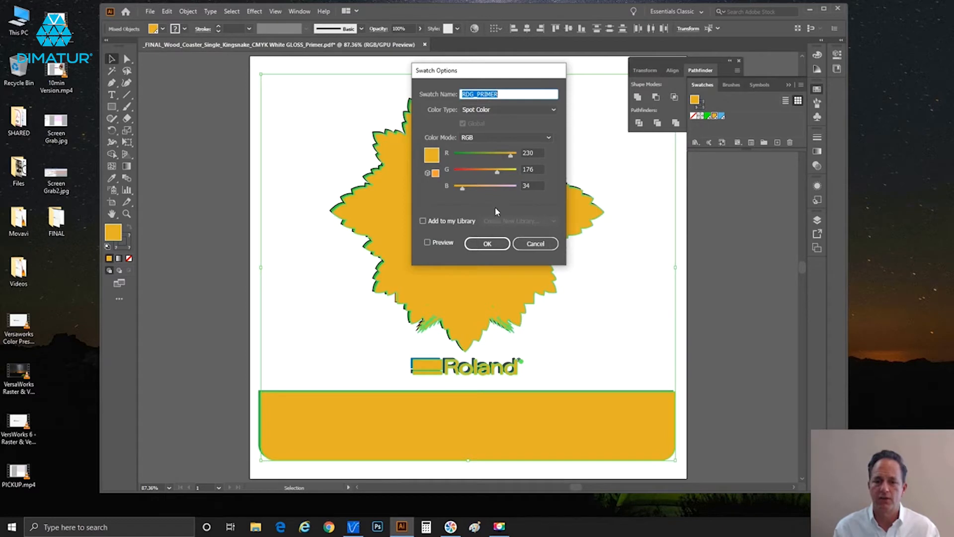
pyautogui.click(491, 243)
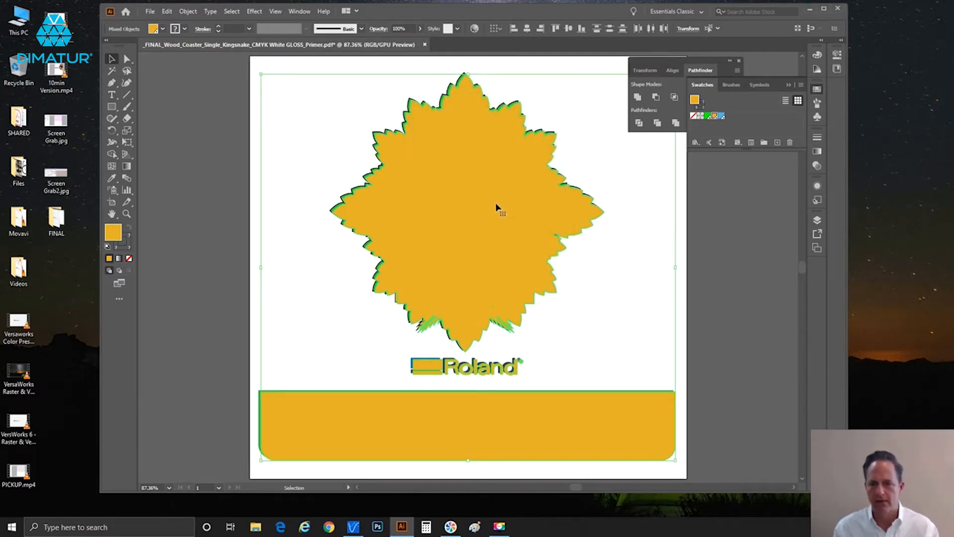
# Move the primer shapes into register with the artwork underneath, check the emblem's lower edge up close, and deselect them
pyautogui.moveTo(497, 206)
pyautogui.mouseDown()
pyautogui.moveTo(528, 217)
pyautogui.moveTo(495, 196)
pyautogui.mouseUp()
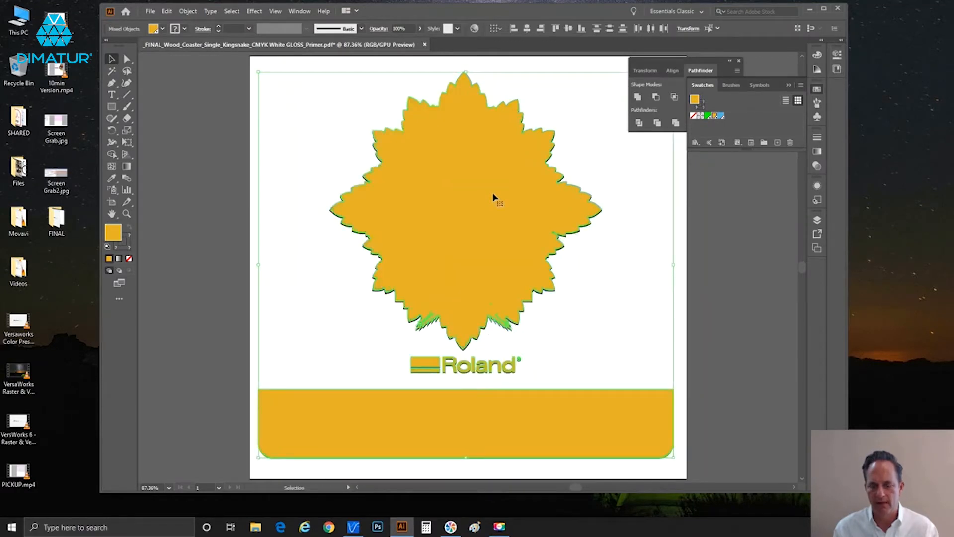
pyautogui.press('Down')
pyautogui.press('Down')
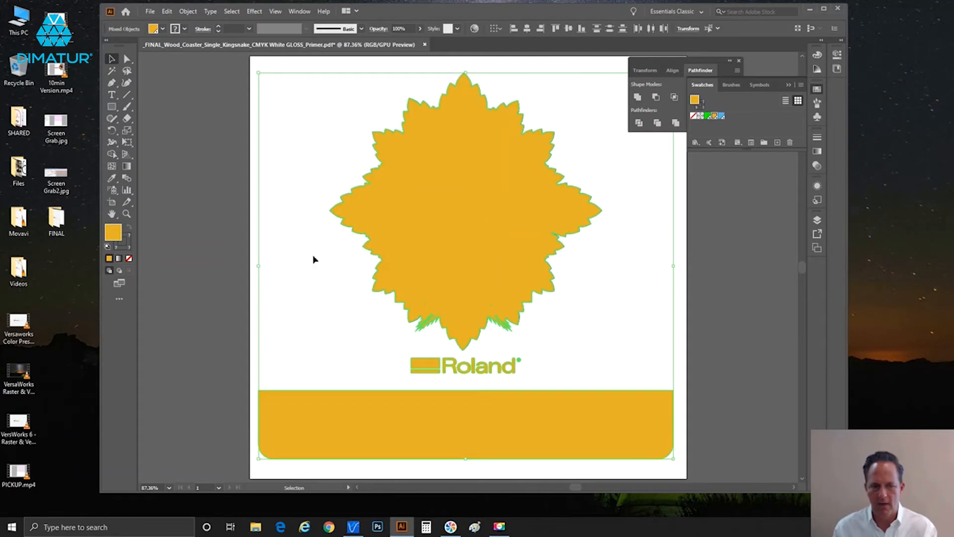
pyautogui.click(126, 214)
pyautogui.click(494, 345)
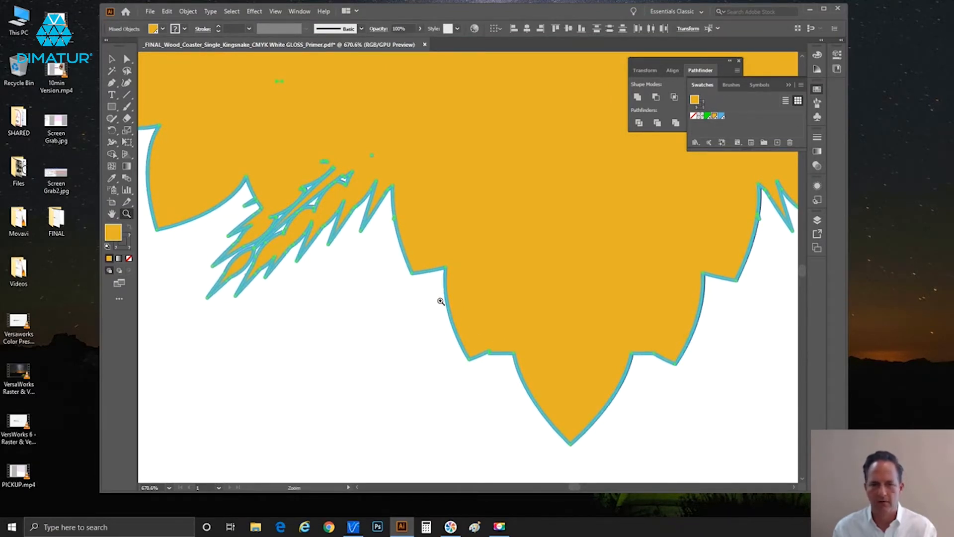
pyautogui.doubleClick(112, 214)
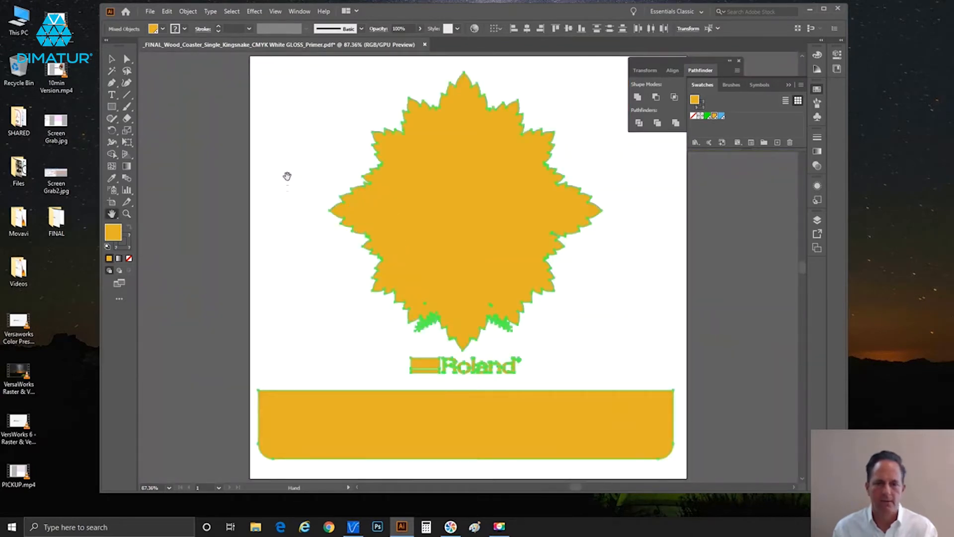
pyautogui.click(112, 59)
pyautogui.click(192, 85)
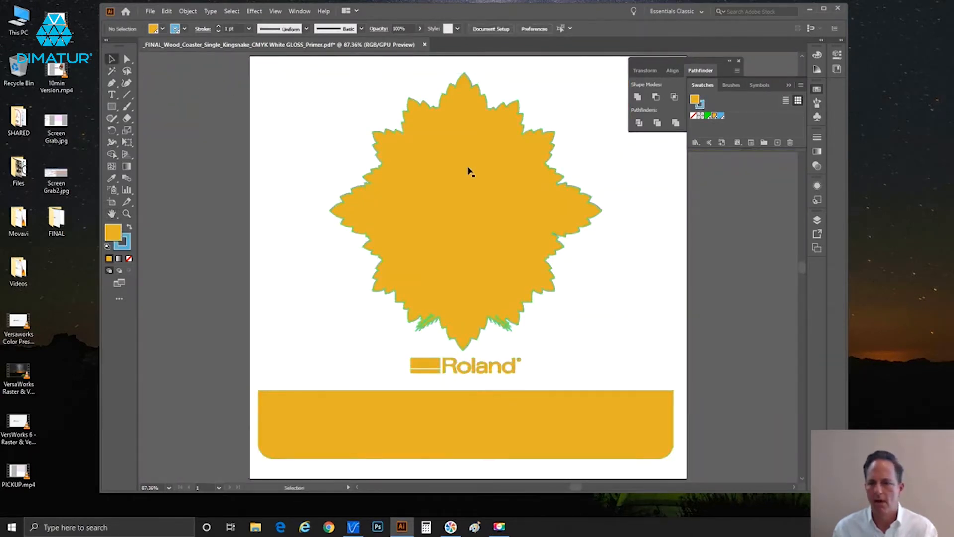
# Inspect the printed artwork with the Primer and Gloss layers hidden, and make both layers visible
pyautogui.click(817, 220)
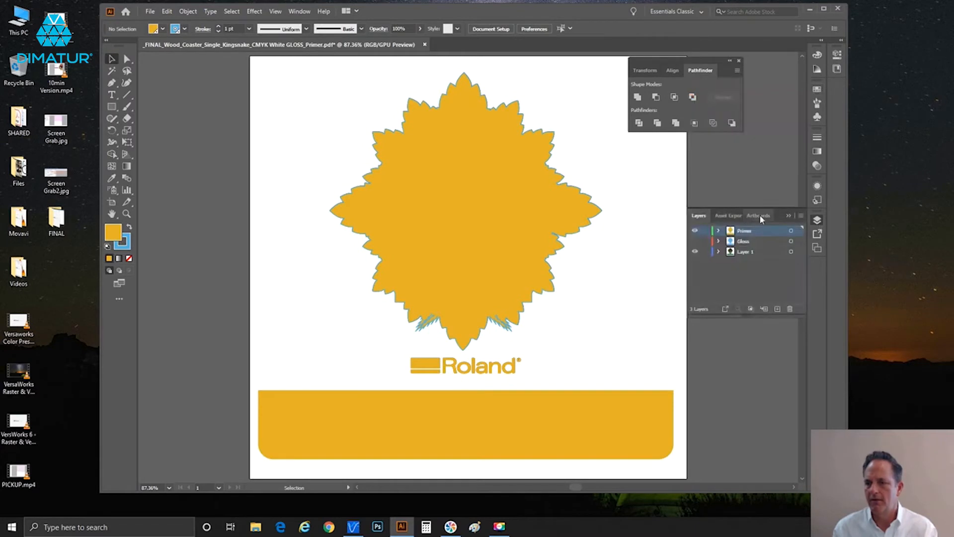
pyautogui.click(695, 232)
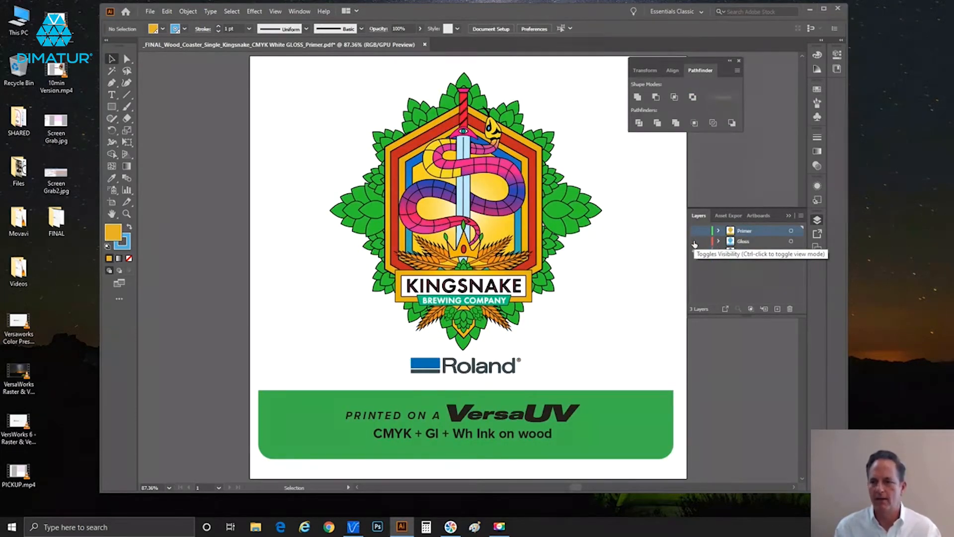
pyautogui.click(695, 242)
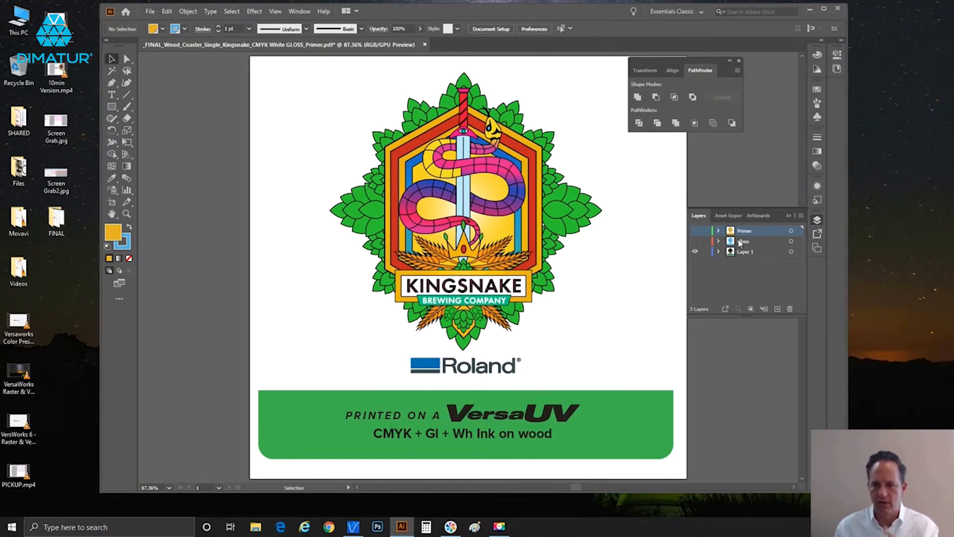
pyautogui.click(695, 242)
pyautogui.click(695, 231)
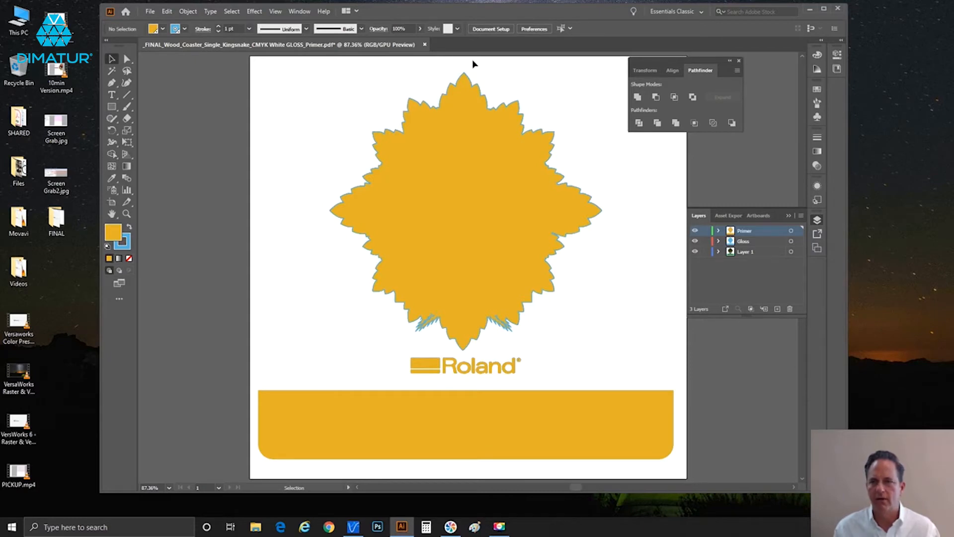
# Switch to VersaWorks and open the quality settings of the Kingsnake wood coaster job
pyautogui.click(810, 9)
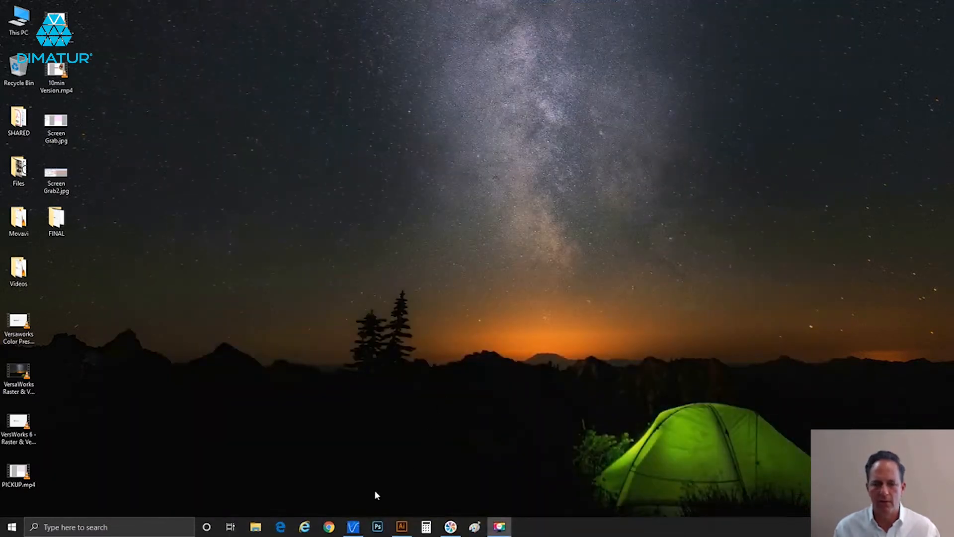
pyautogui.click(353, 526)
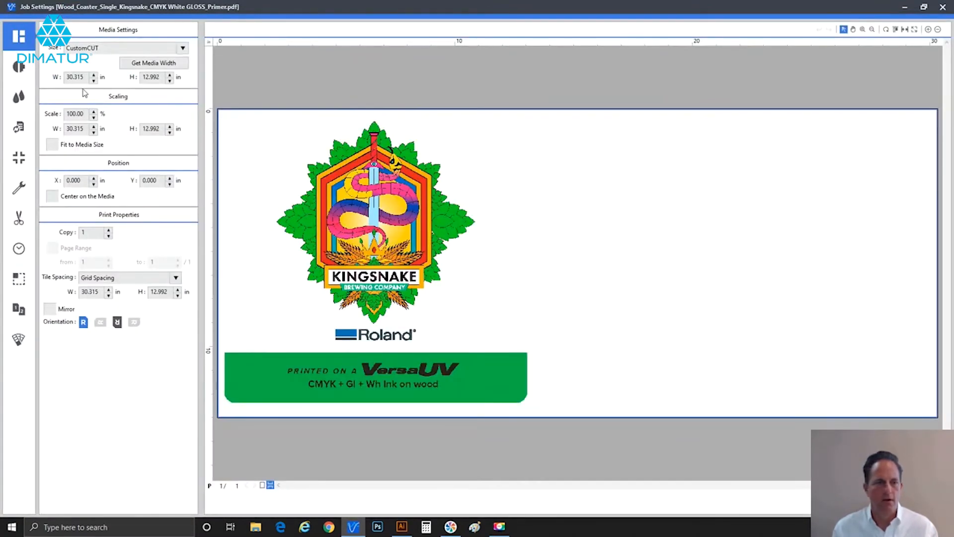
pyautogui.click(22, 67)
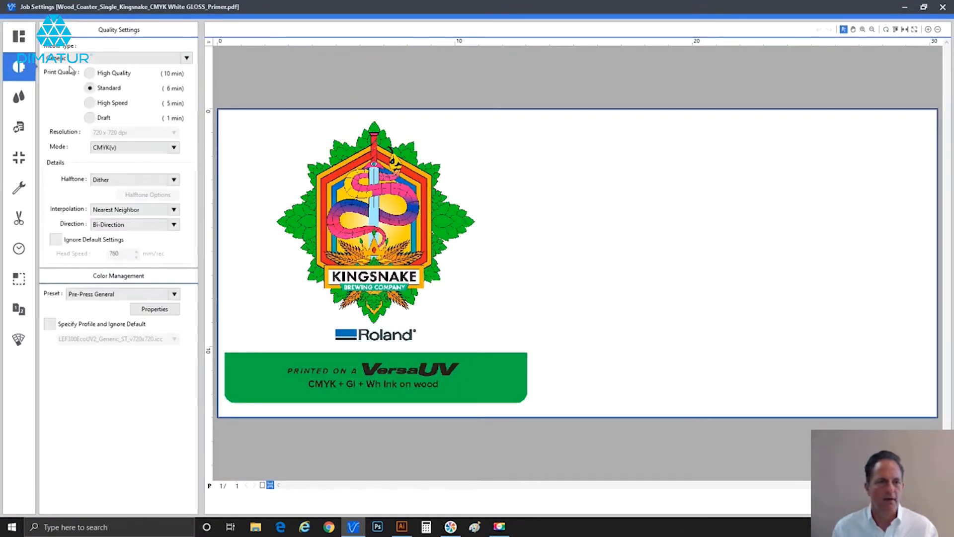
# Preview the coaster job with the Primer media type and return it to Generic
pyautogui.click(119, 62)
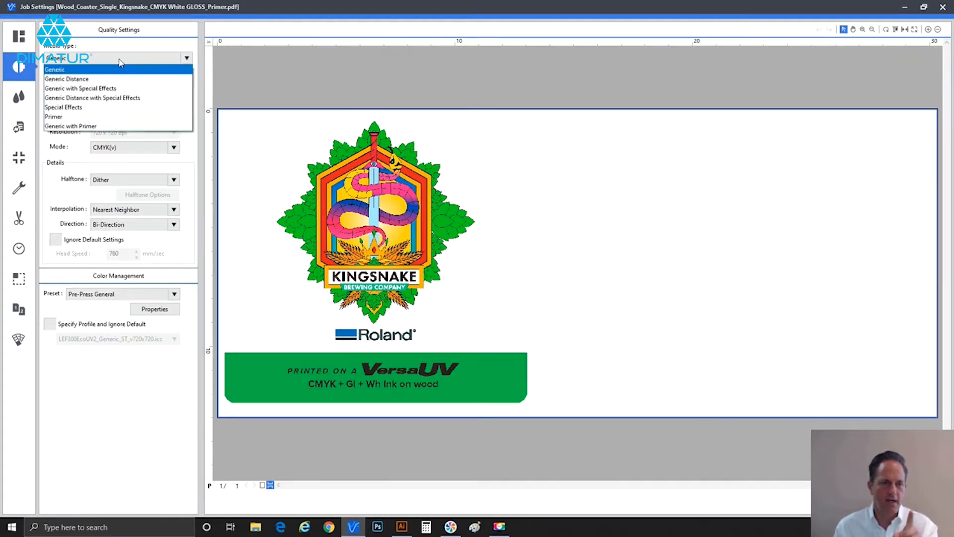
pyautogui.click(123, 118)
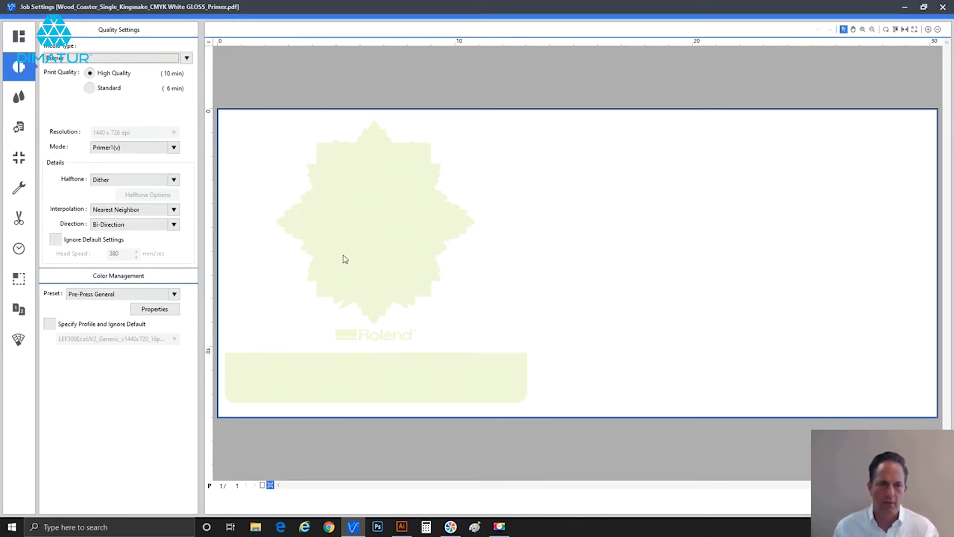
pyautogui.click(136, 60)
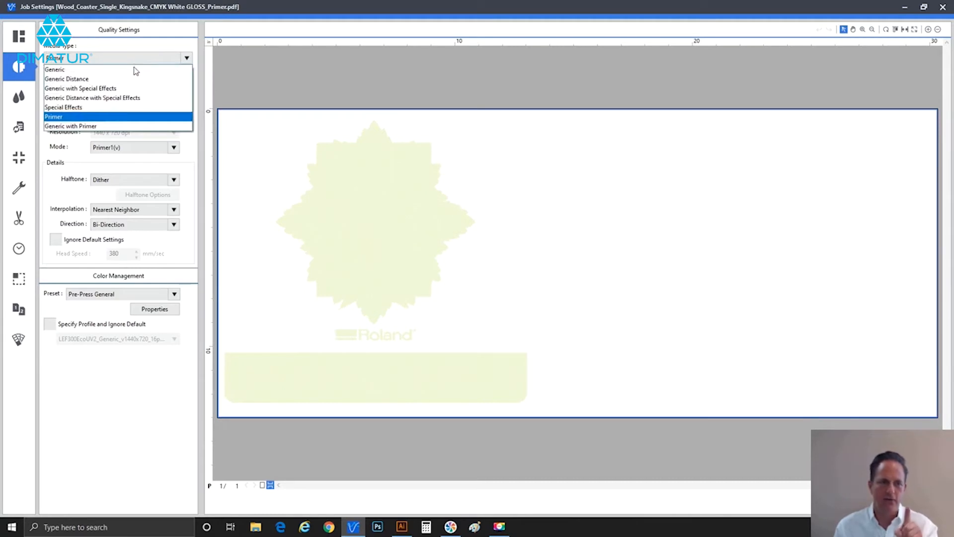
pyautogui.click(141, 71)
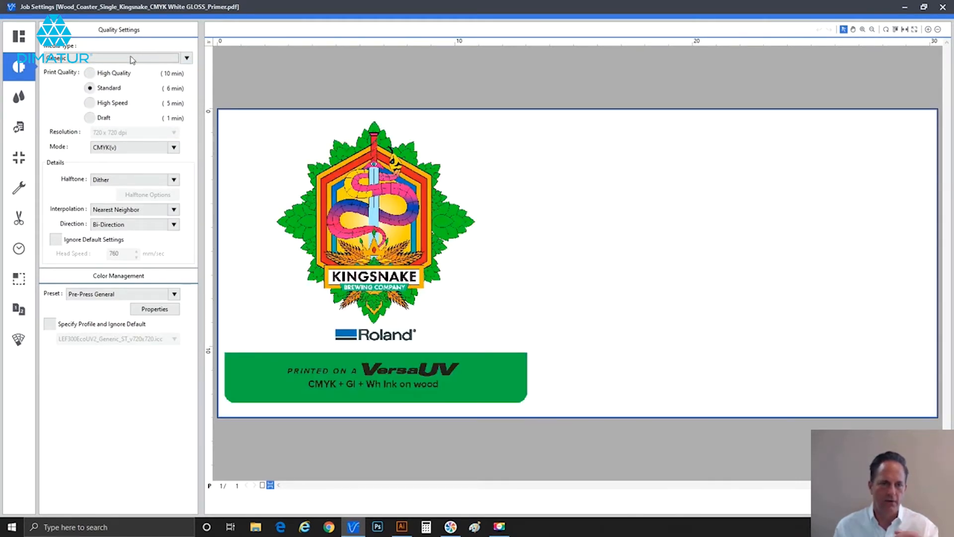
# Set the coaster job's media type to Primer with Standard print quality and apply the job settings
pyautogui.click(133, 58)
pyautogui.click(125, 116)
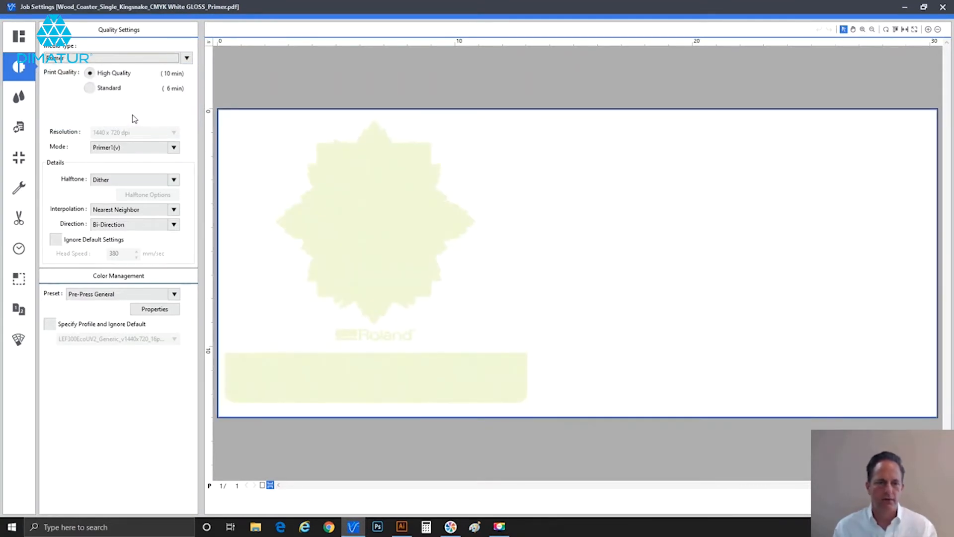
pyautogui.click(109, 89)
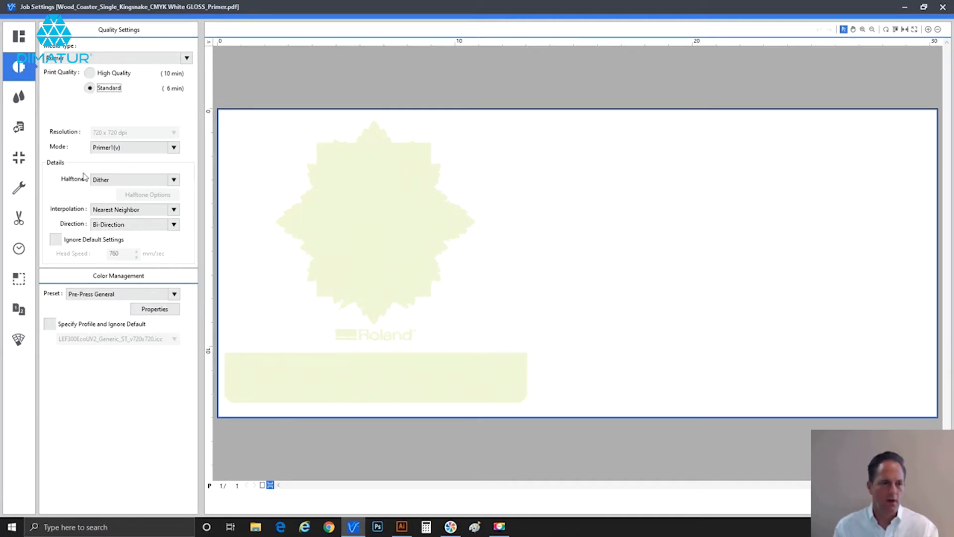
pyautogui.click(871, 501)
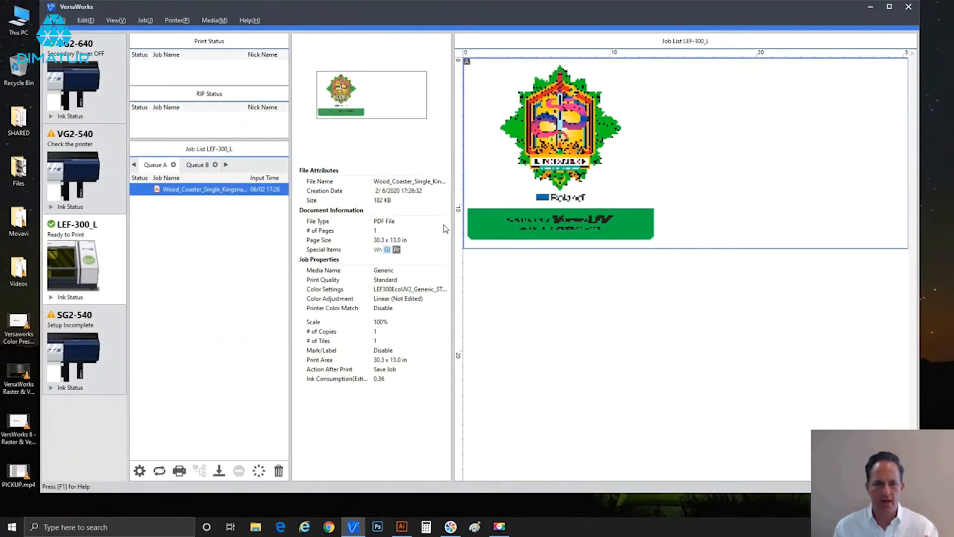
# Save the primer job to the Desktop as the VW job file Wood_.vw
pyautogui.moveTo(264, 8); pyautogui.dragTo(310, 8)
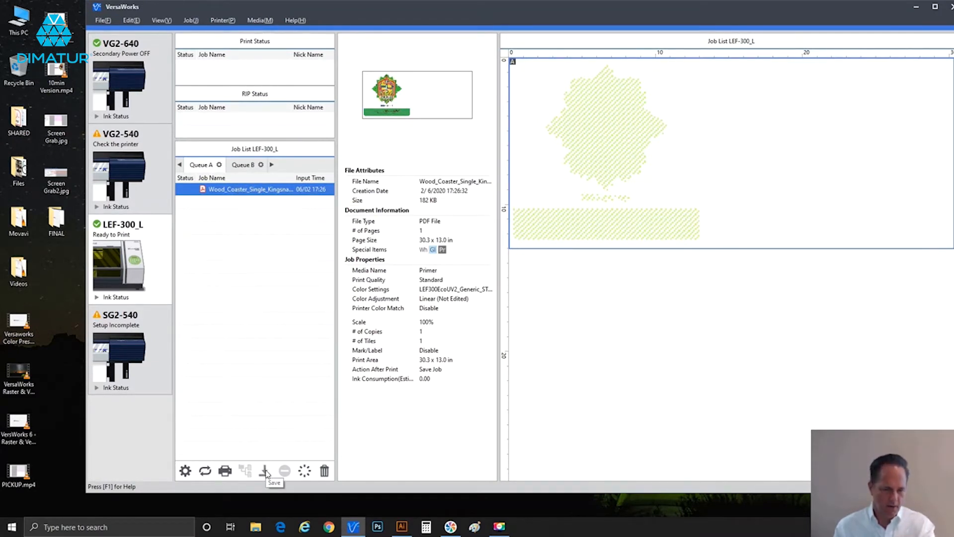
pyautogui.click(265, 472)
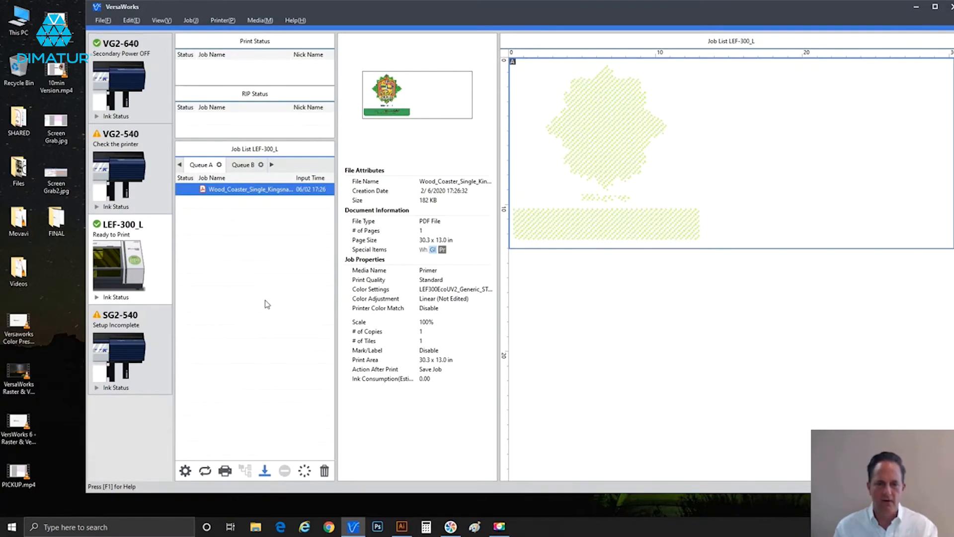
pyautogui.click(402, 204)
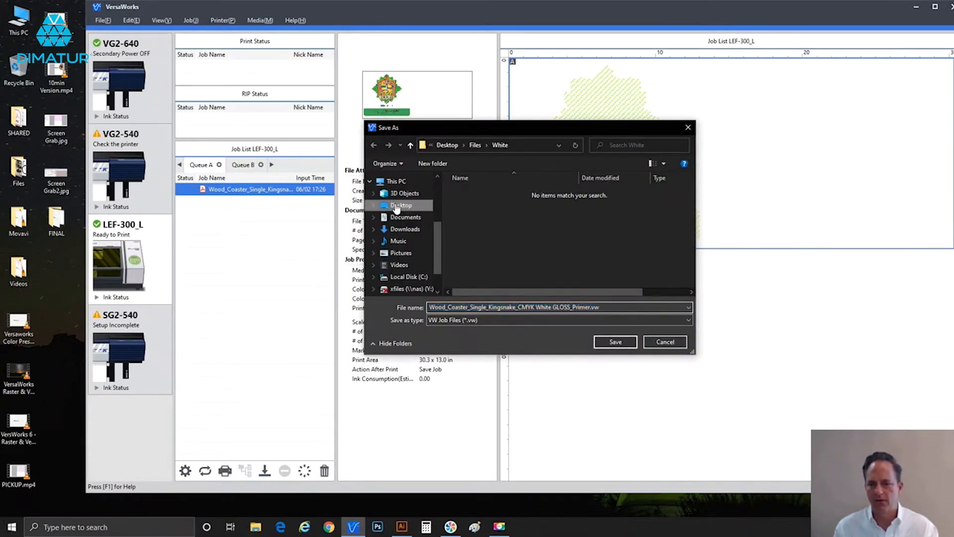
pyautogui.moveTo(590, 308); pyautogui.dragTo(447, 308)
pyautogui.press('BackSpace')
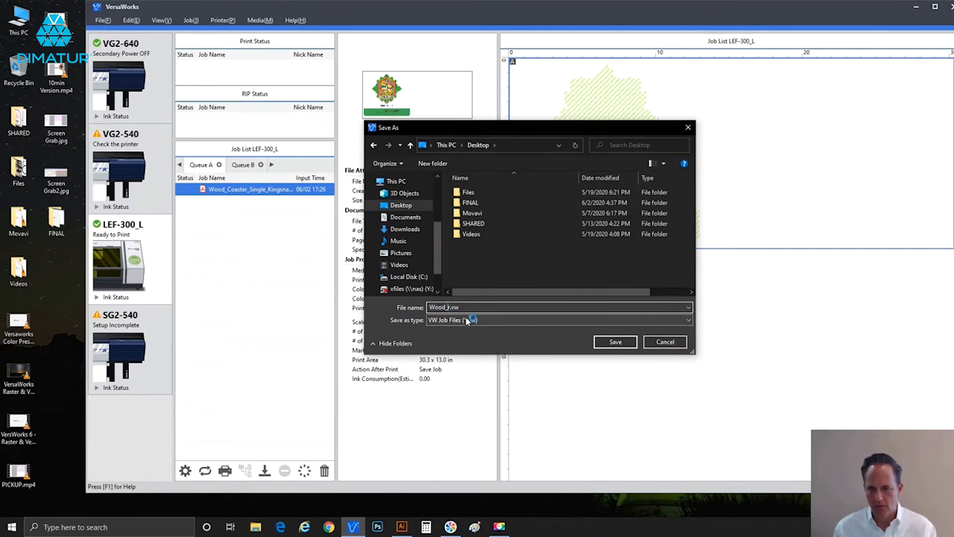
pyautogui.click(616, 341)
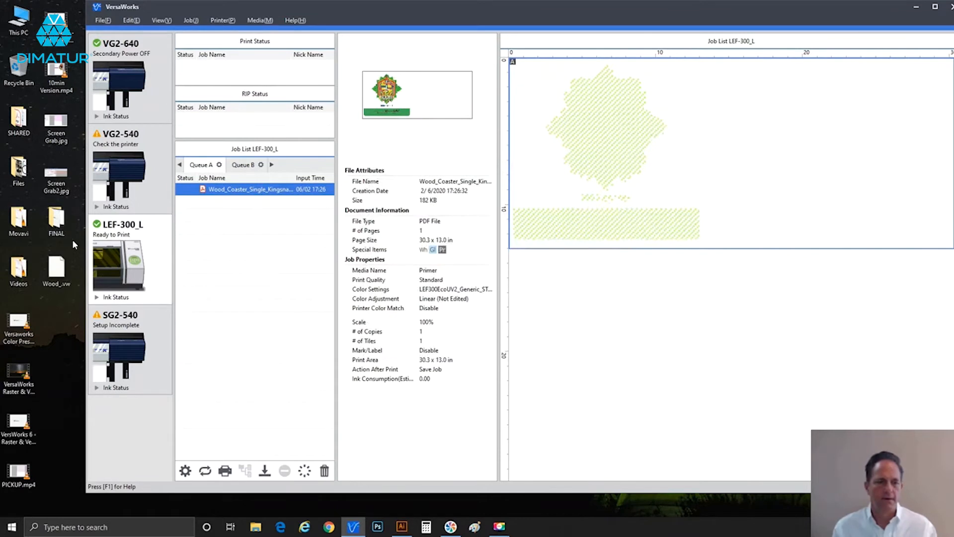
# Add the saved Wood_.vw job to Queue A as a second job and select it
pyautogui.moveTo(56, 268); pyautogui.dragTo(230, 236)
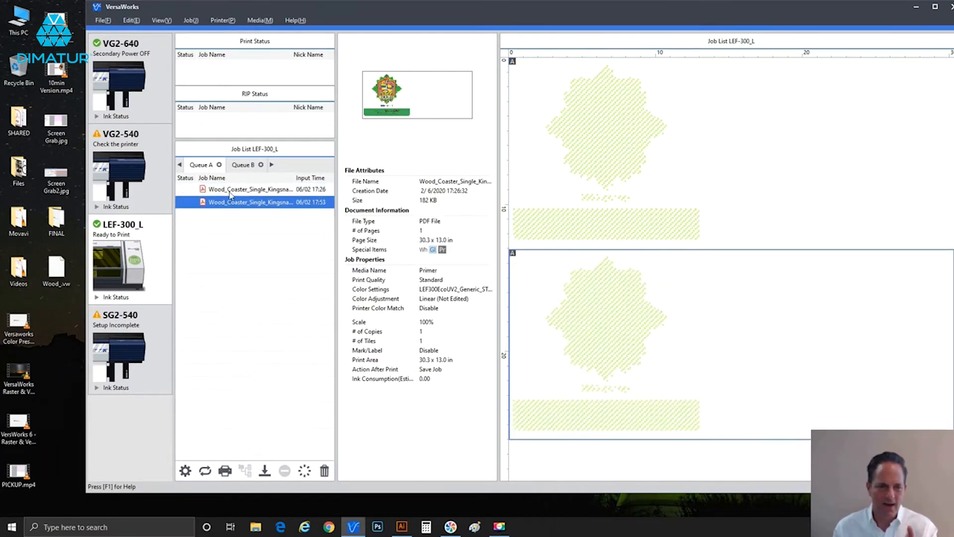
pyautogui.click(230, 191)
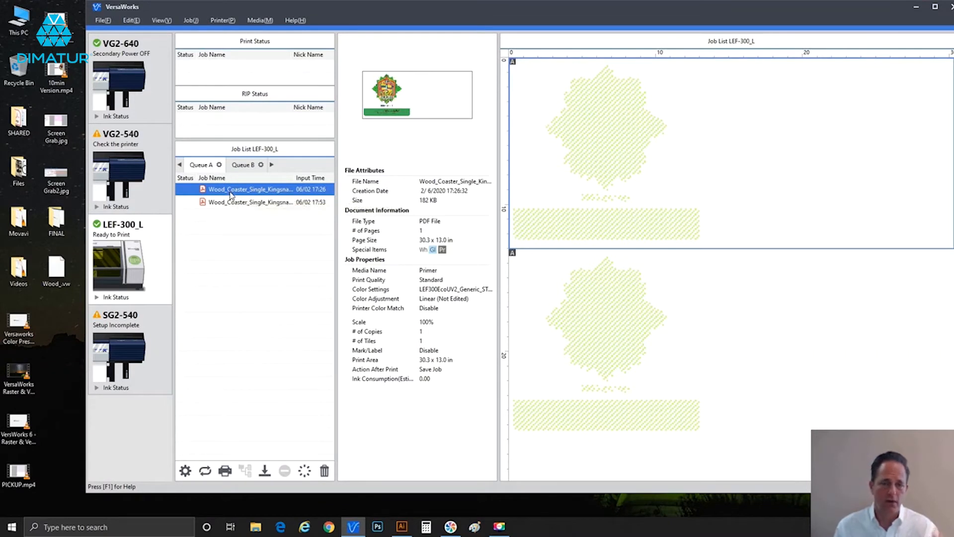
pyautogui.click(235, 204)
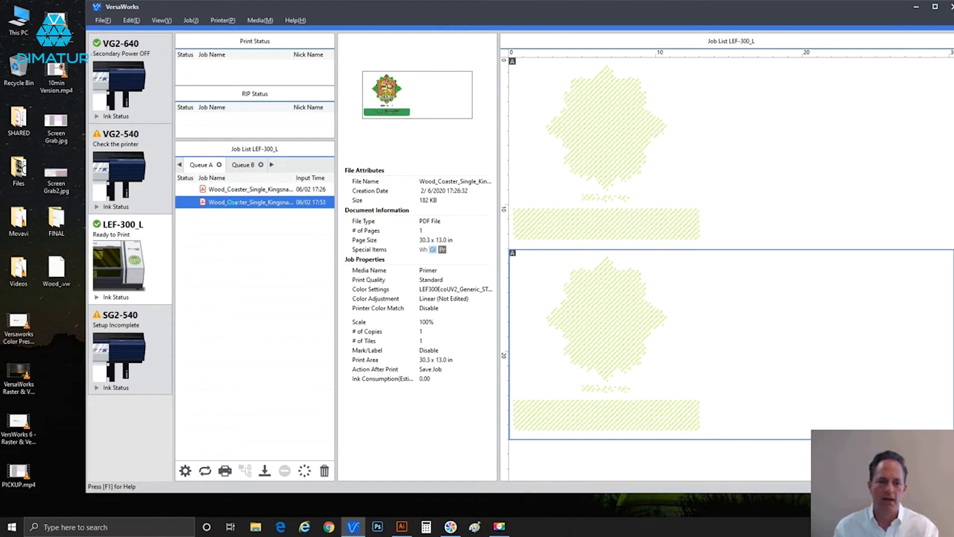
# Open the second coaster job's quality settings and set its media type to Generic
pyautogui.doubleClick(238, 204)
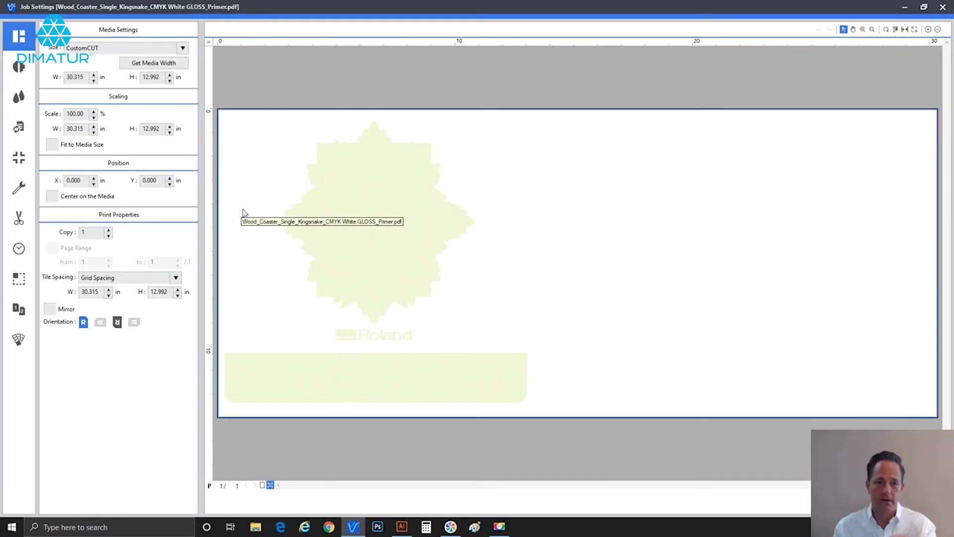
pyautogui.click(22, 66)
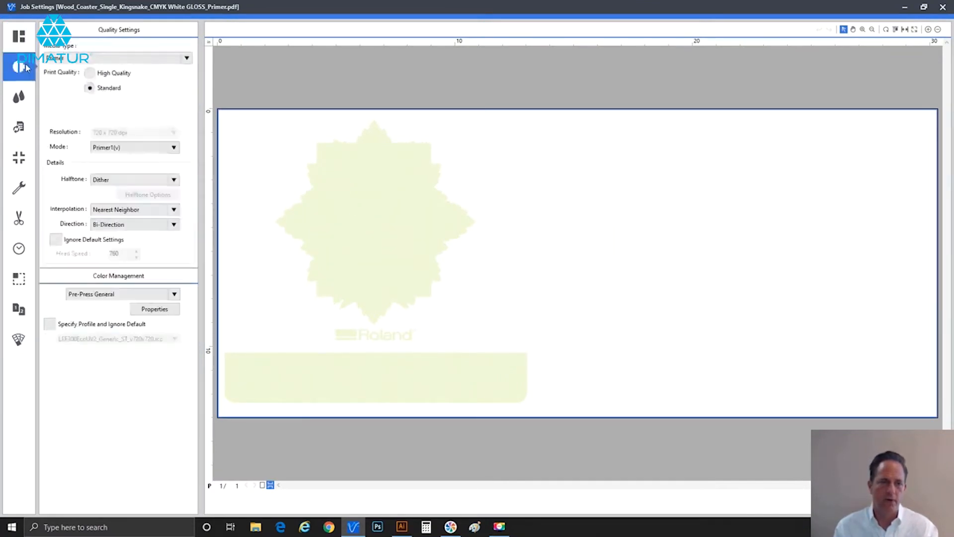
pyautogui.click(86, 58)
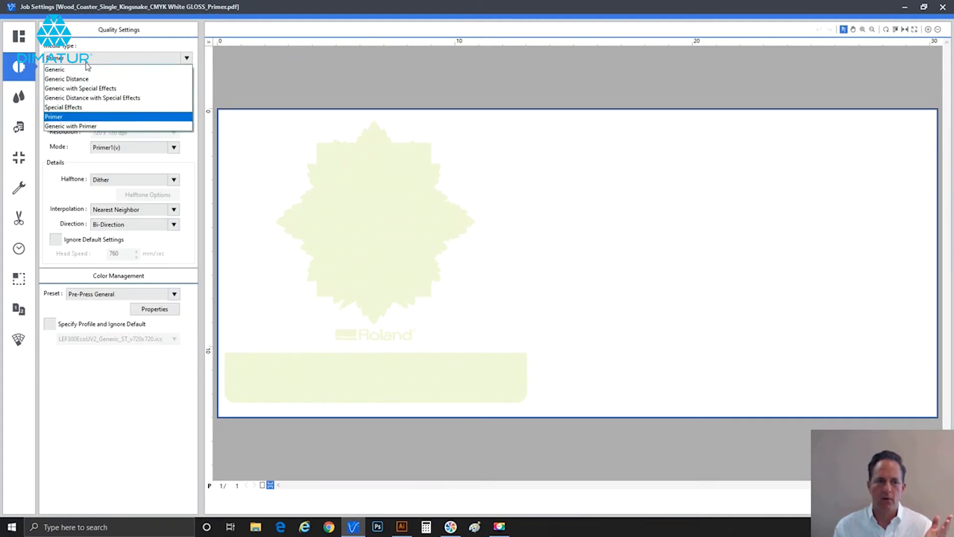
pyautogui.click(88, 70)
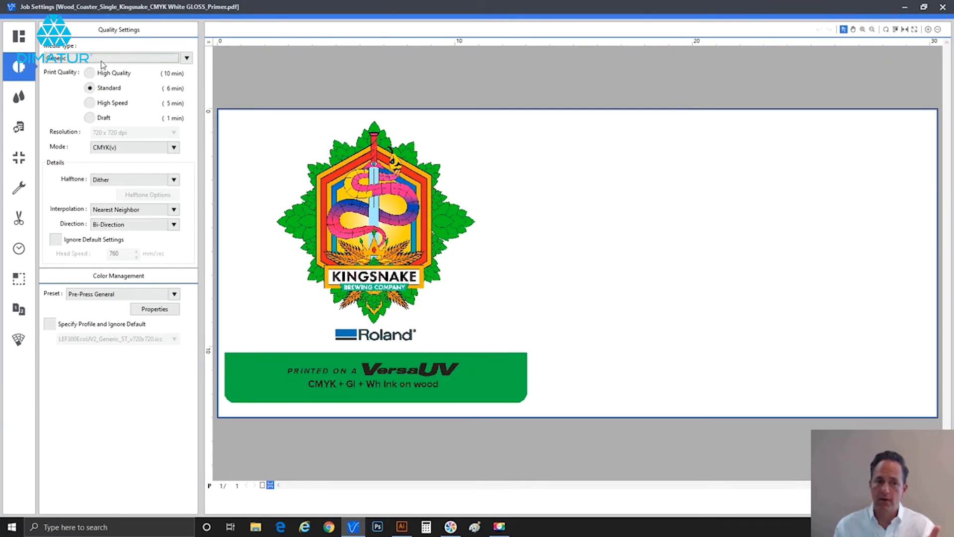
# Preview the second job in White->CMYK(v) and White(v) modes, ending on White->CMYK(v)
pyautogui.click(135, 148)
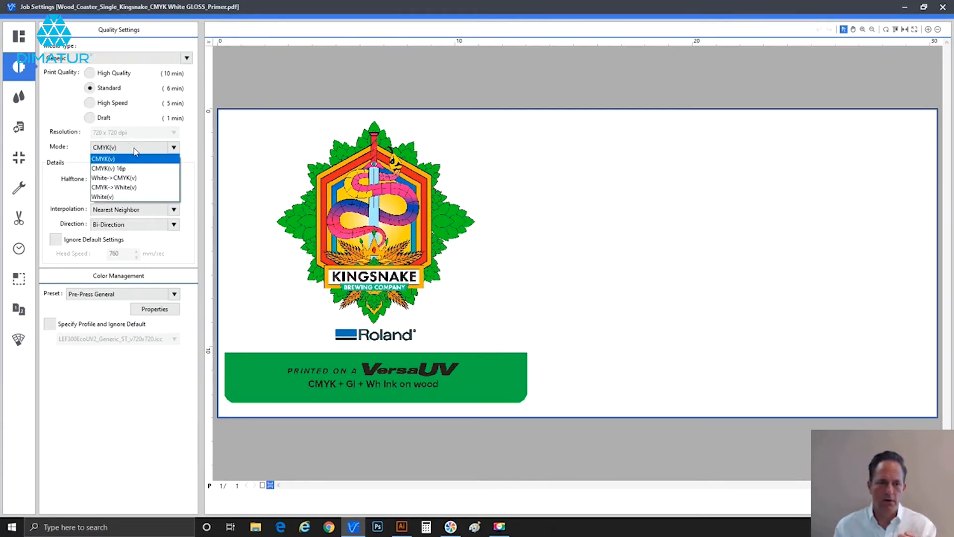
pyautogui.click(130, 178)
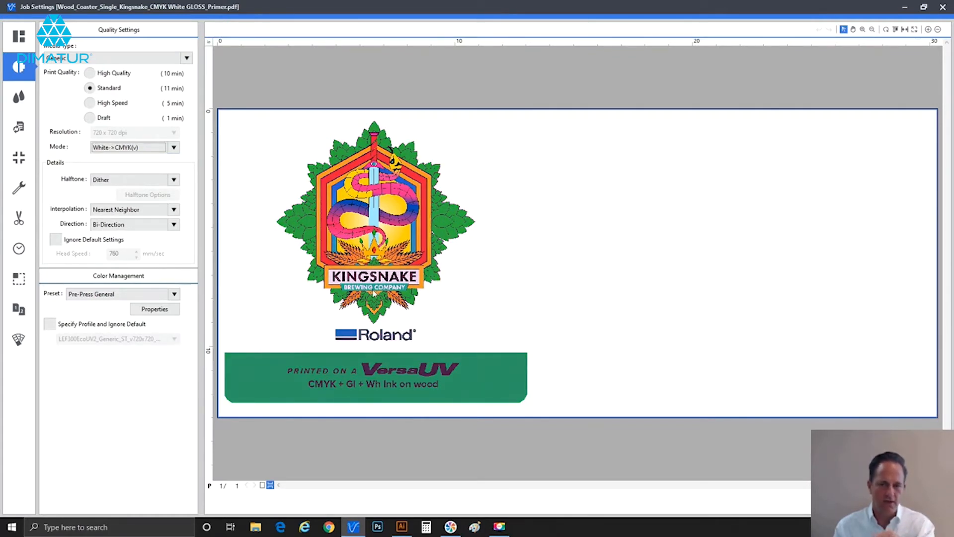
pyautogui.click(132, 147)
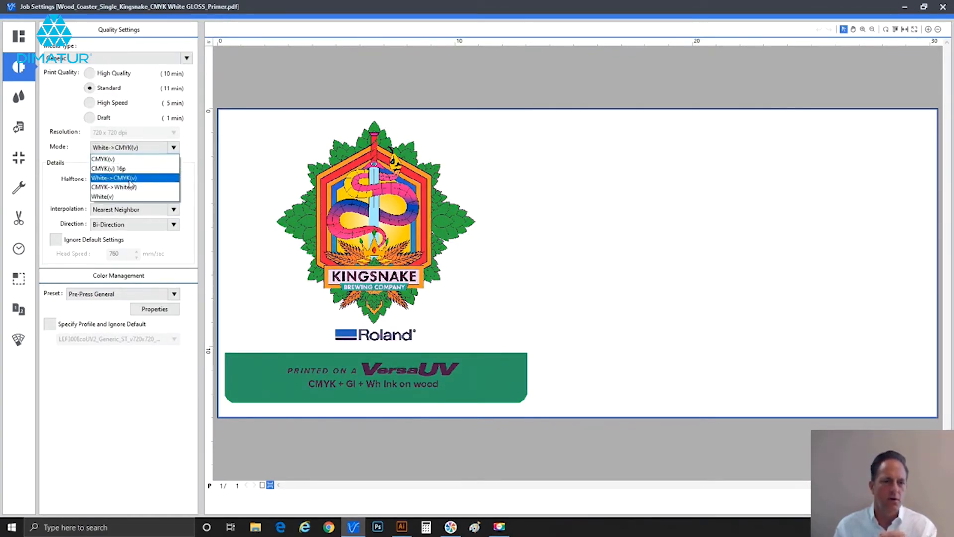
pyautogui.click(129, 196)
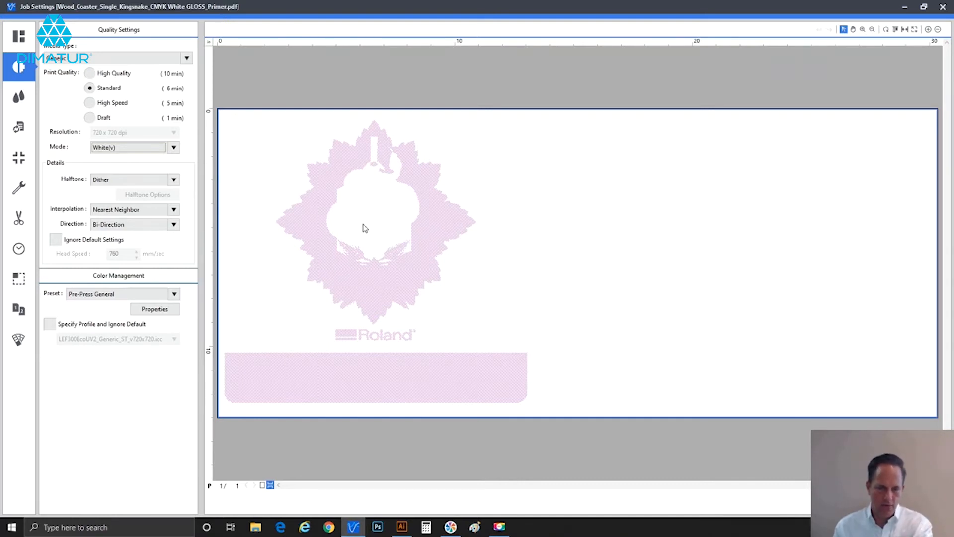
pyautogui.click(132, 150)
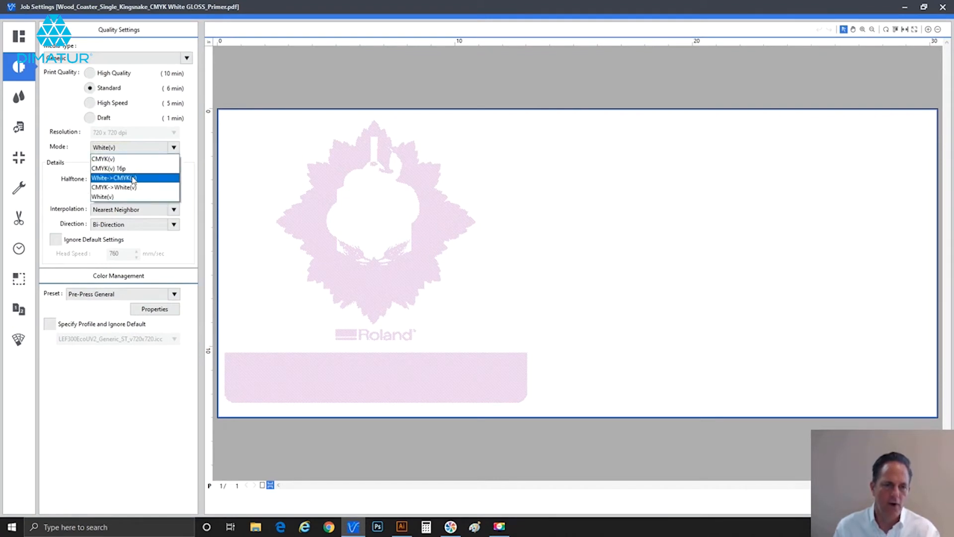
pyautogui.click(133, 177)
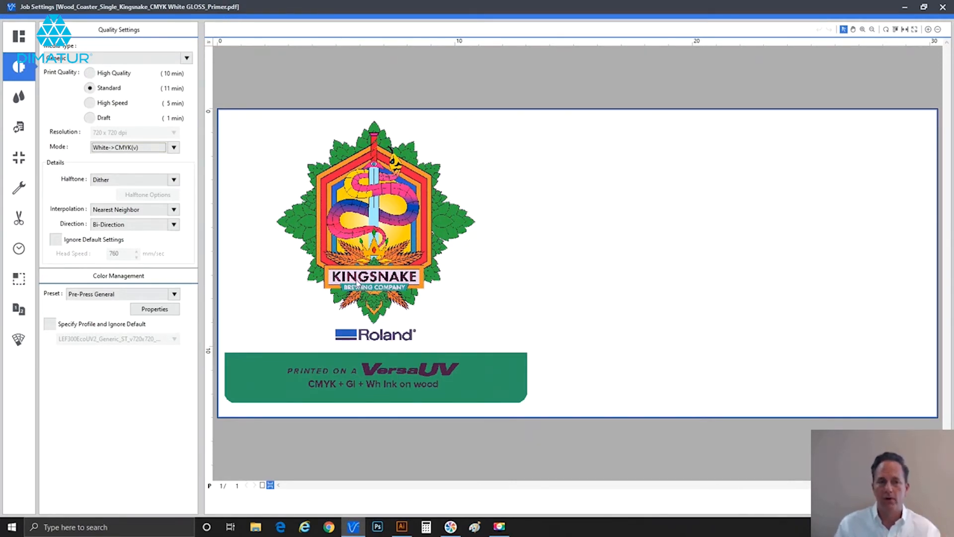
# Set the second job's print quality to High Quality and its mode to White->CMYK(v)
pyautogui.click(109, 74)
pyautogui.click(121, 148)
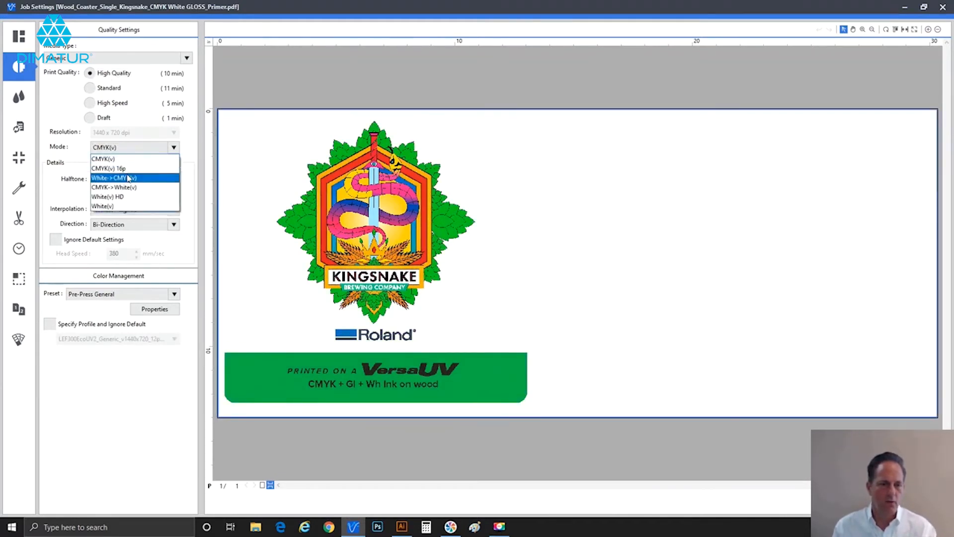
pyautogui.click(128, 177)
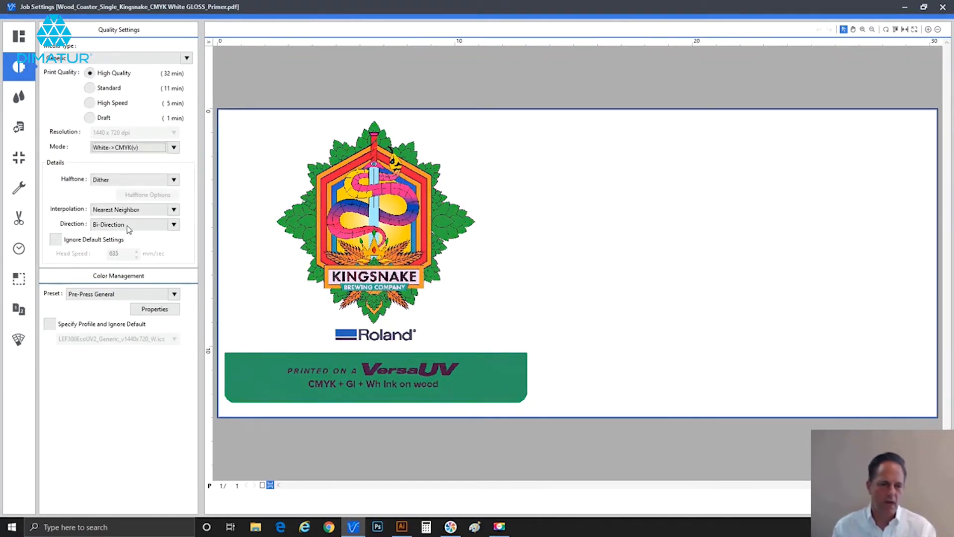
# Set the second job's color management preset to True Rich Color and accept its job settings
pyautogui.click(133, 294)
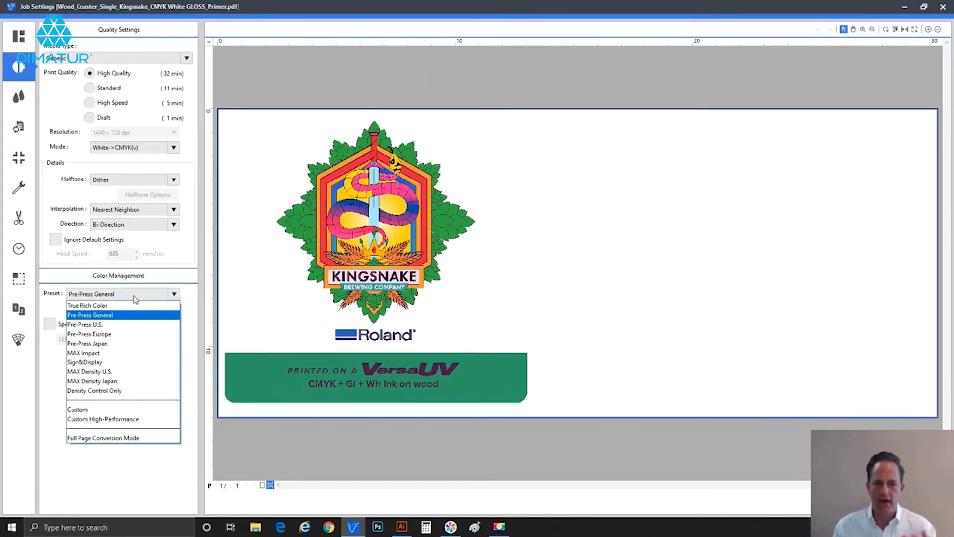
pyautogui.click(133, 307)
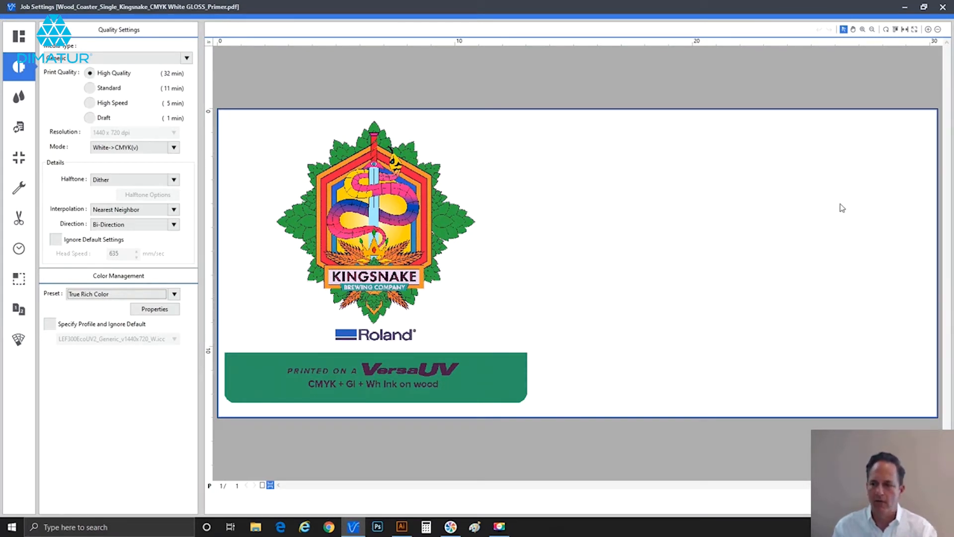
pyautogui.click(878, 502)
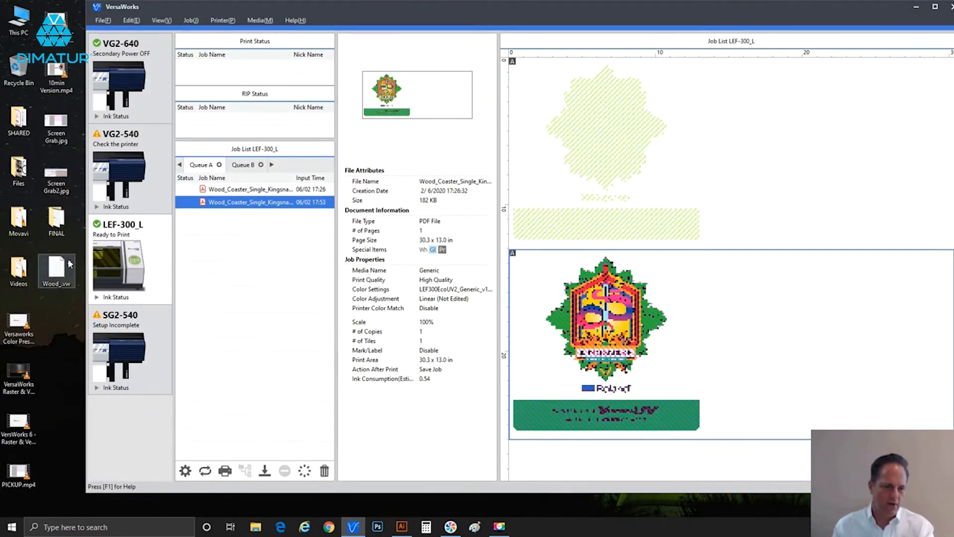
# Add the saved Wood_.vw job to Queue A as a third job and set its media type to Special Effects
pyautogui.moveTo(59, 273); pyautogui.dragTo(204, 247)
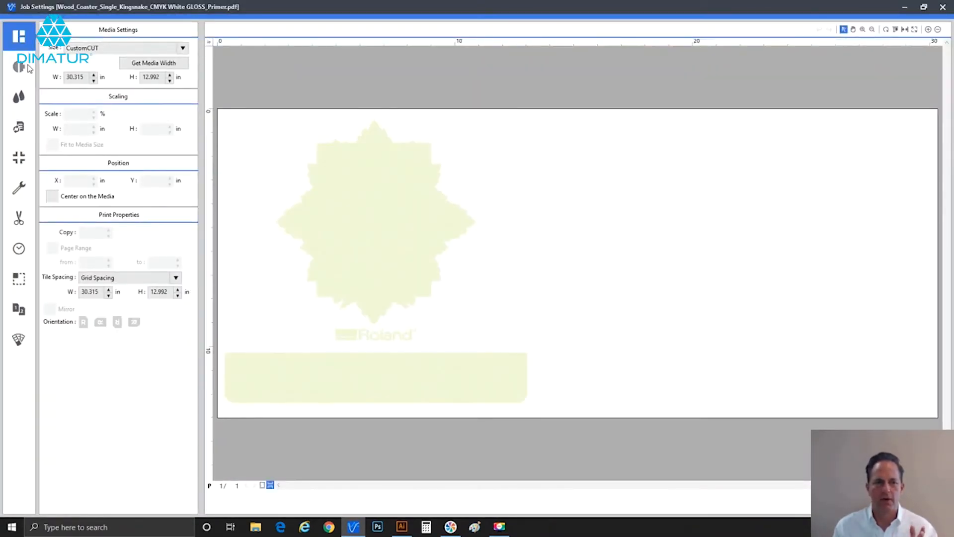
pyautogui.click(20, 66)
pyautogui.click(73, 60)
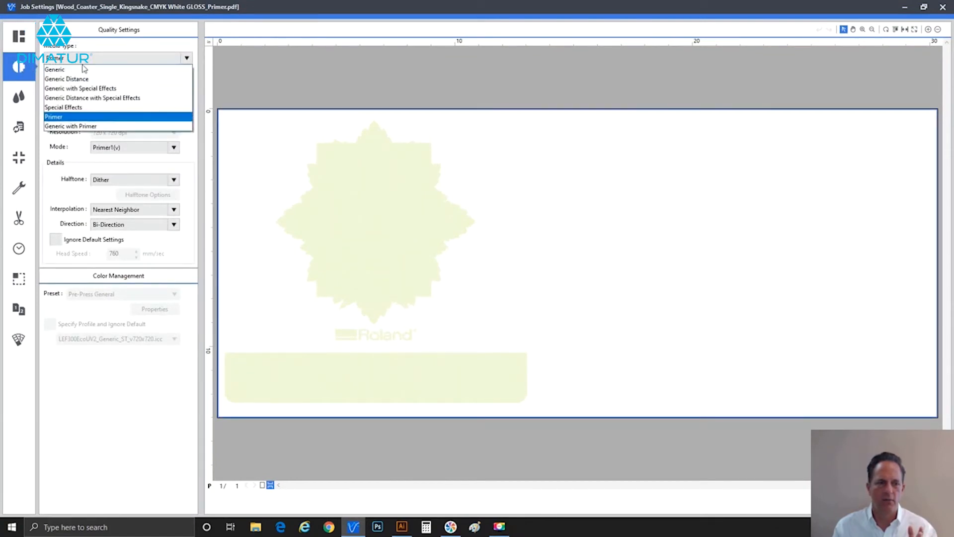
pyautogui.click(91, 108)
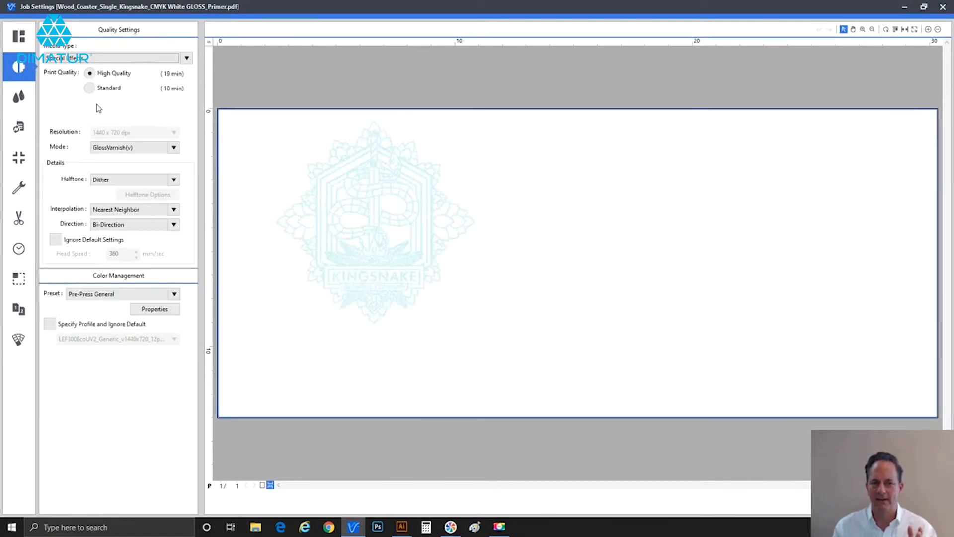
# Try the MatteVarnish(v) and MatteVarnish(v) 16p modes on the third job, and set its mode to Embossing(v)
pyautogui.click(126, 149)
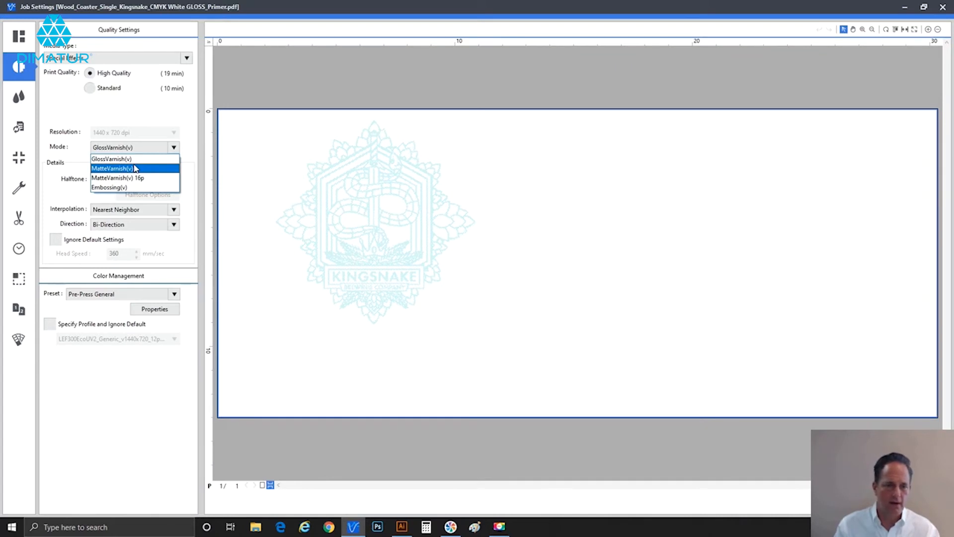
pyautogui.click(135, 169)
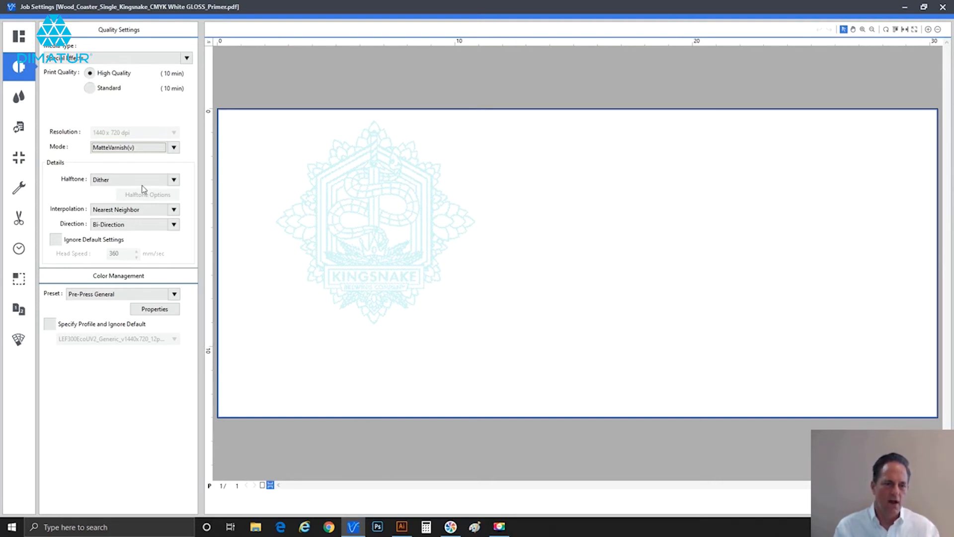
pyautogui.click(135, 148)
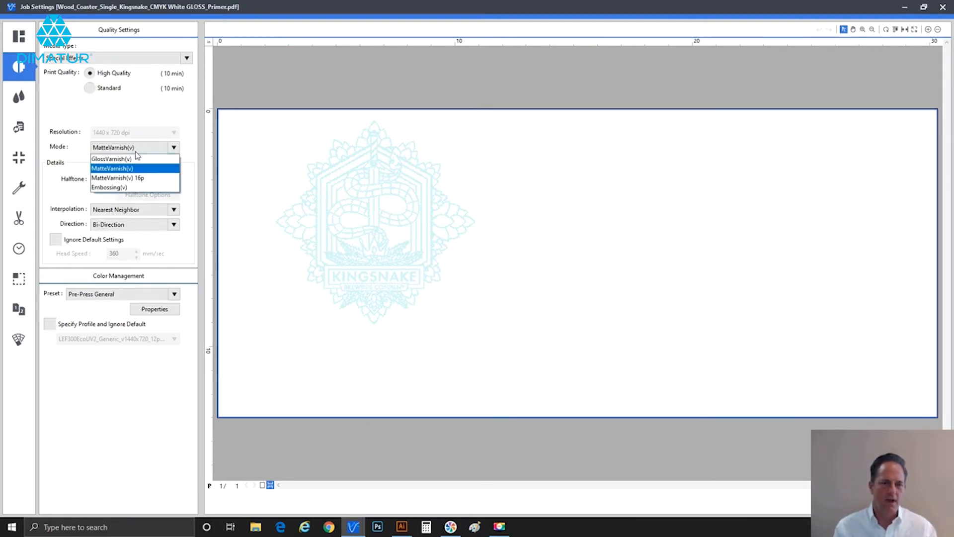
pyautogui.click(137, 178)
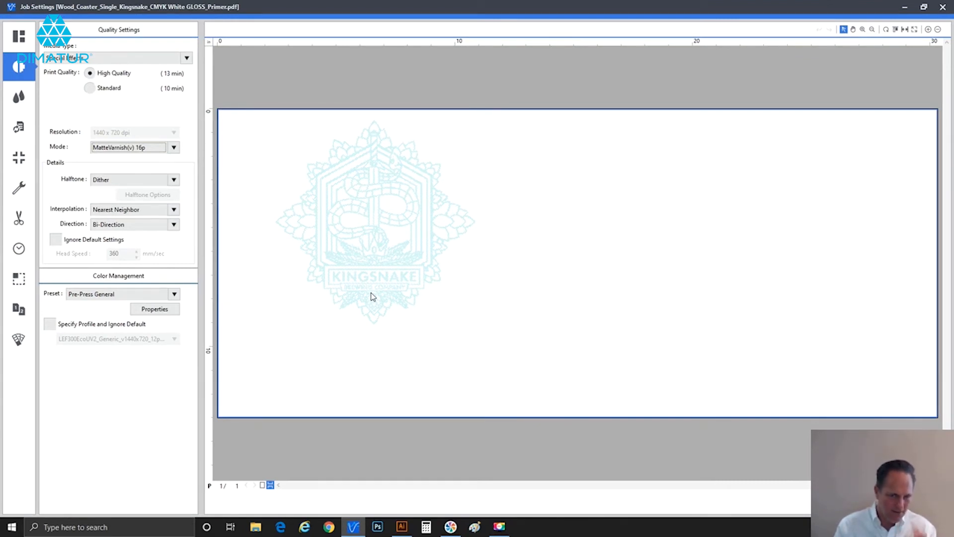
pyautogui.click(145, 149)
pyautogui.click(144, 150)
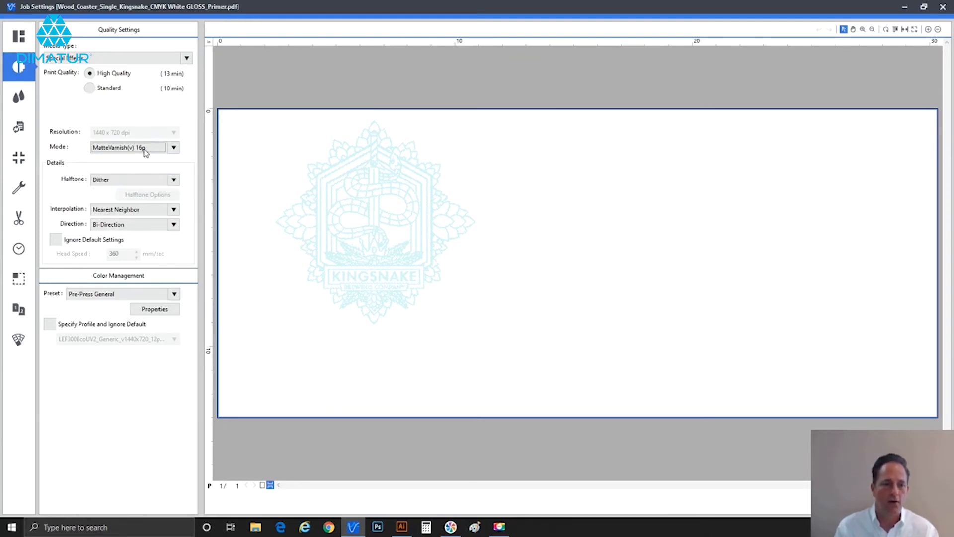
pyautogui.click(144, 149)
pyautogui.click(145, 187)
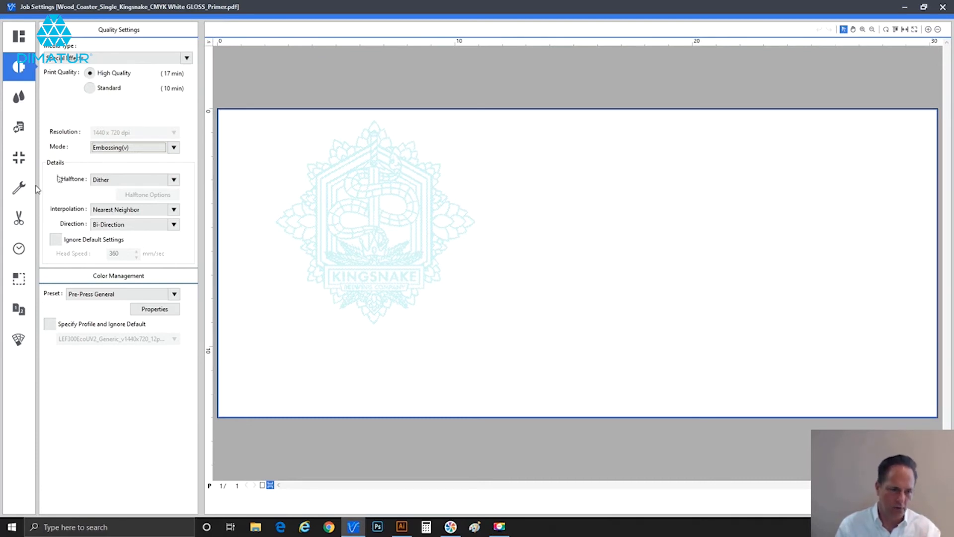
# Enable custom settings for the third job, try an overprint of 15 times, and set the overprint to 5 times
pyautogui.click(20, 189)
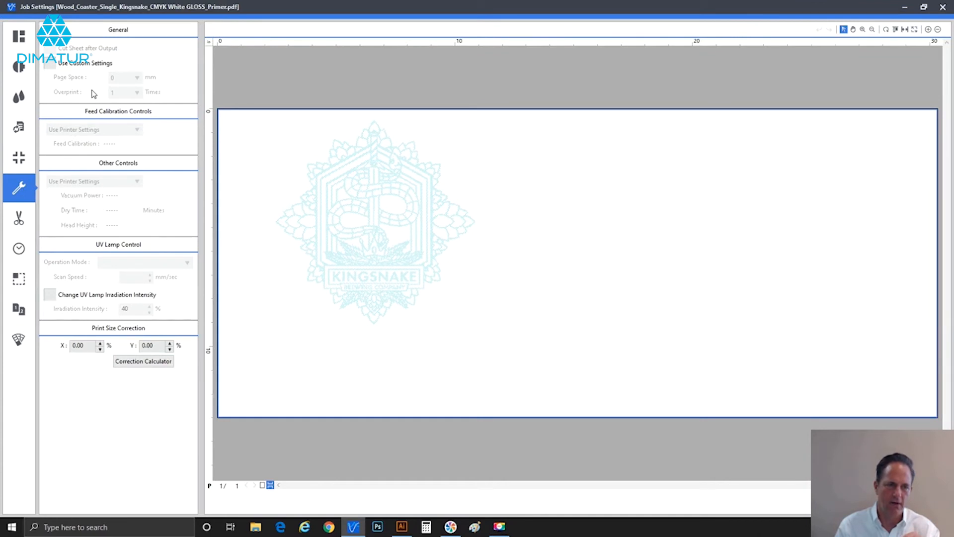
pyautogui.click(93, 66)
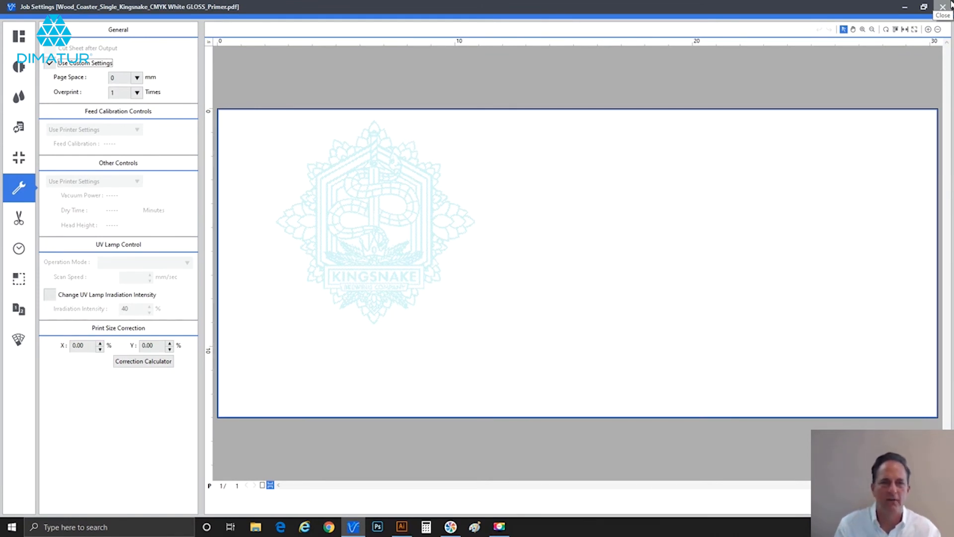
pyautogui.click(137, 93)
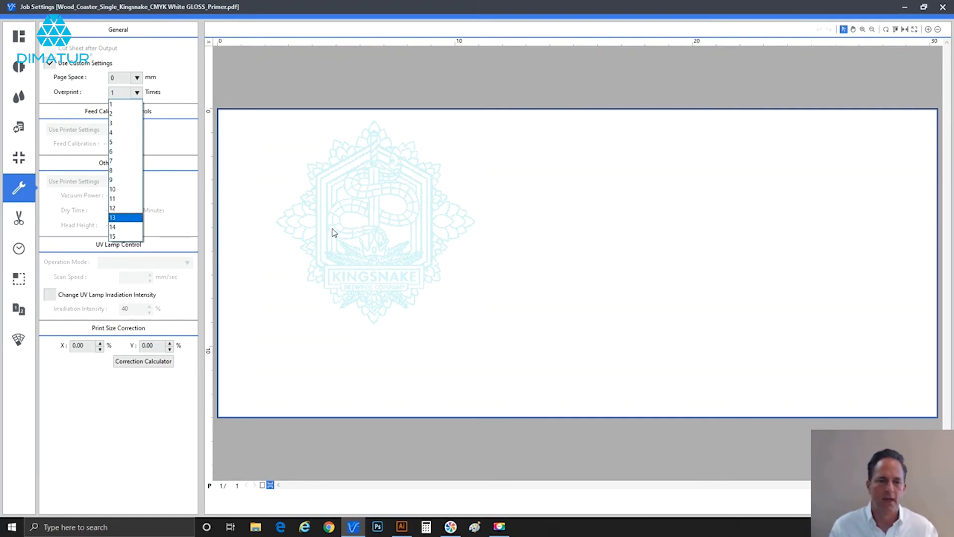
pyautogui.click(139, 237)
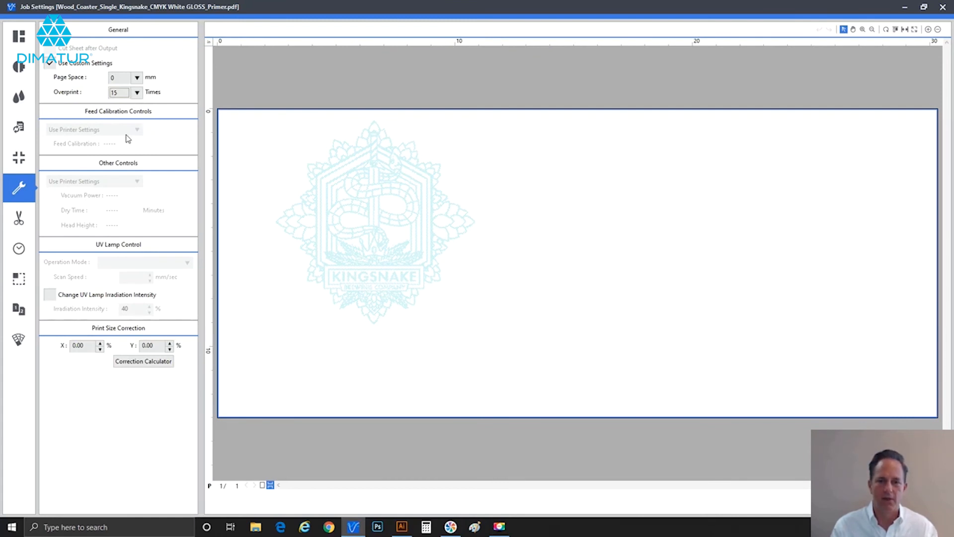
pyautogui.click(138, 95)
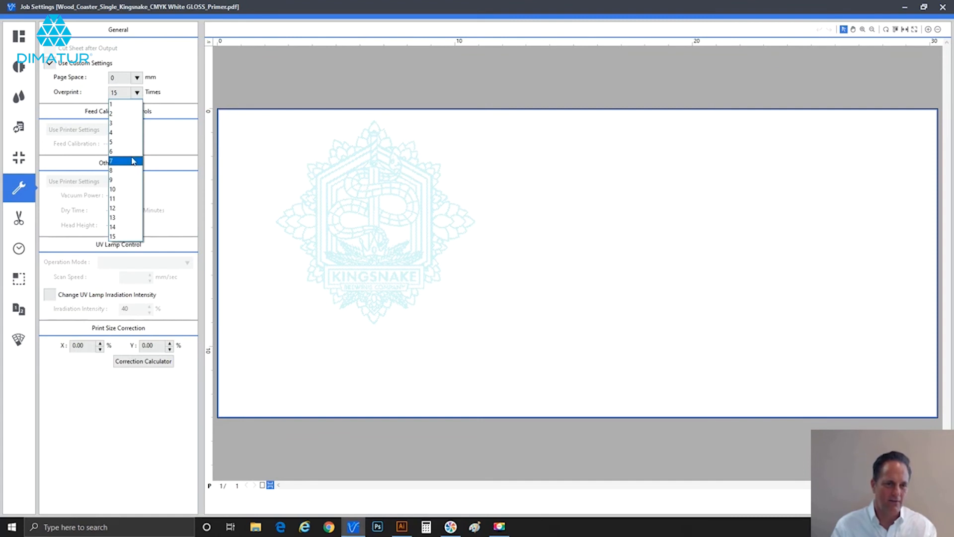
pyautogui.click(139, 142)
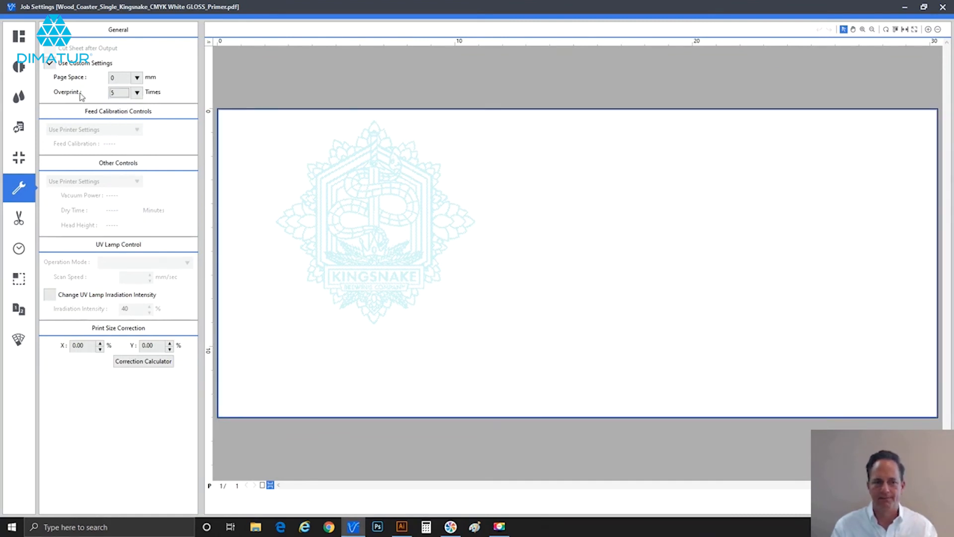
# Try Standard print quality for the third job and return it to High Quality
pyautogui.click(22, 68)
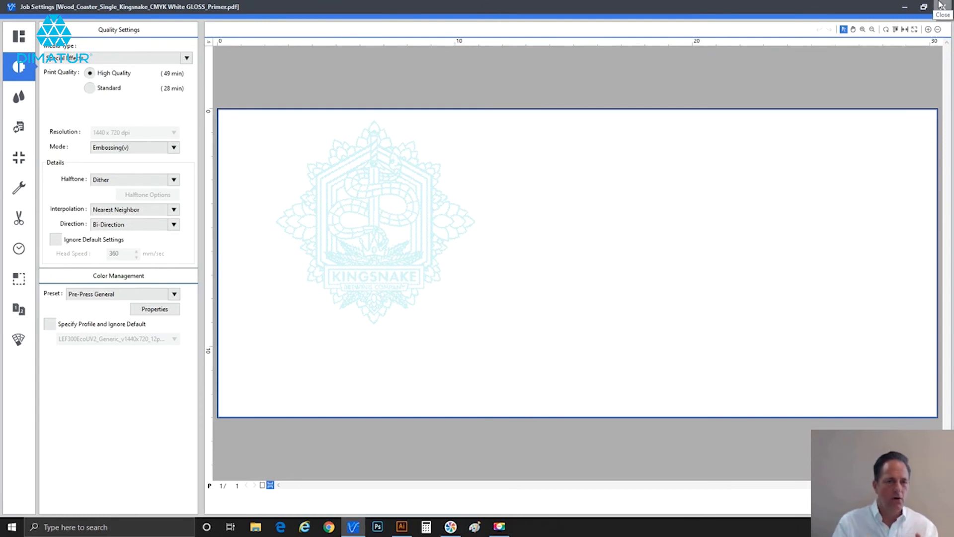
pyautogui.click(112, 89)
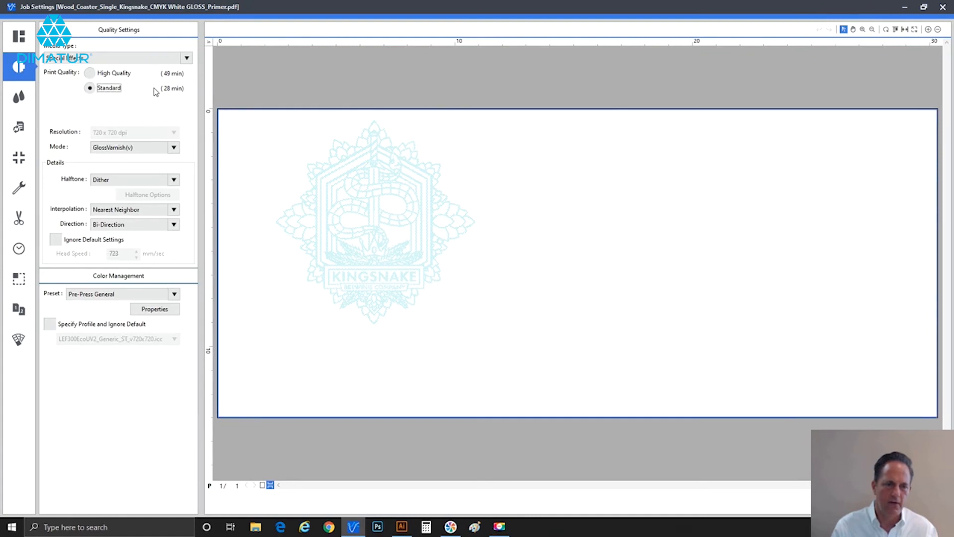
pyautogui.click(113, 76)
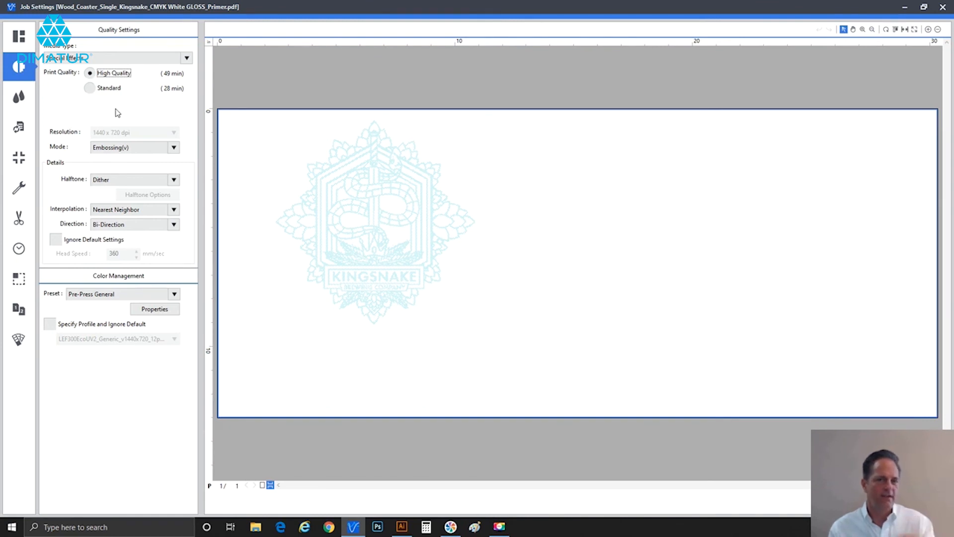
# Compare Uni-Direction and Bi-Direction printing for the third job and accept its job settings
pyautogui.click(106, 224)
pyautogui.click(104, 233)
pyautogui.click(114, 224)
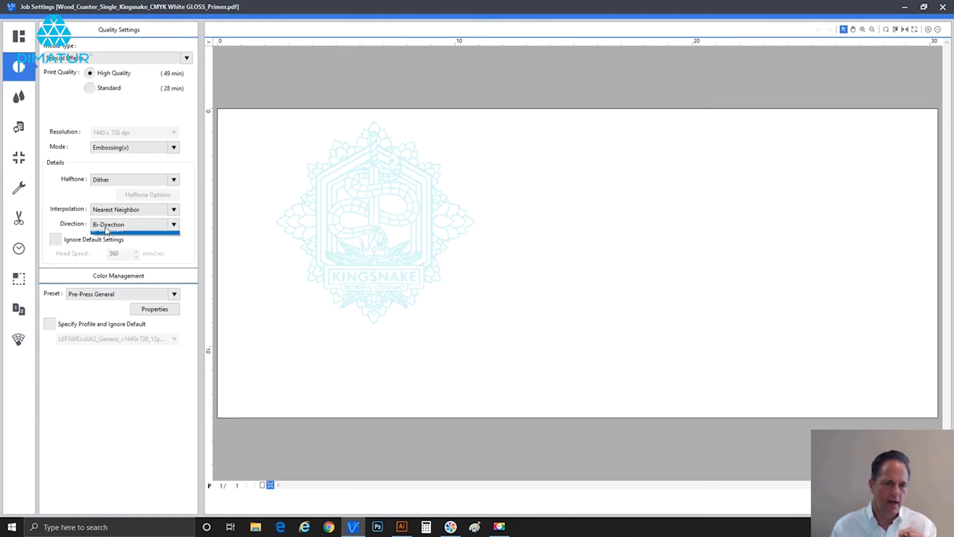
pyautogui.click(109, 242)
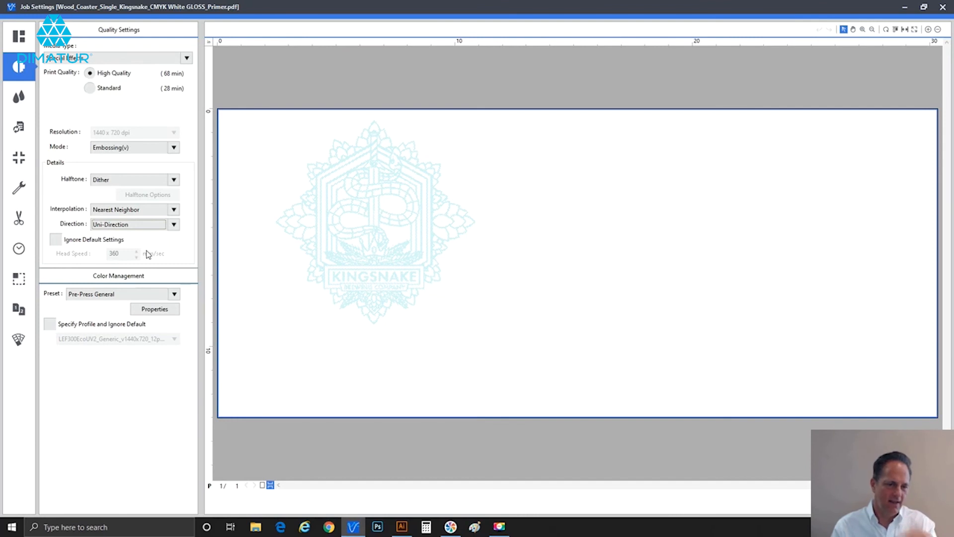
pyautogui.click(142, 229)
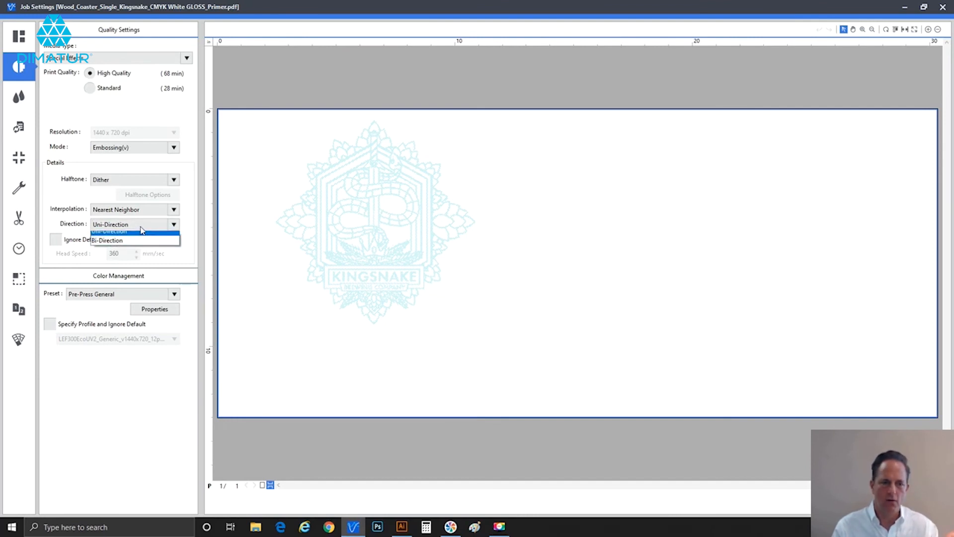
pyautogui.click(142, 246)
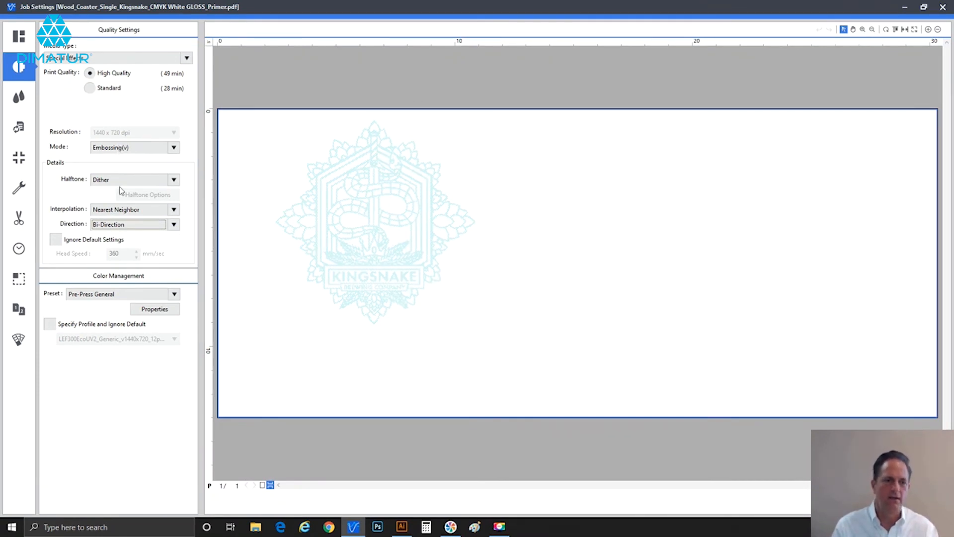
pyautogui.click(119, 224)
pyautogui.click(117, 239)
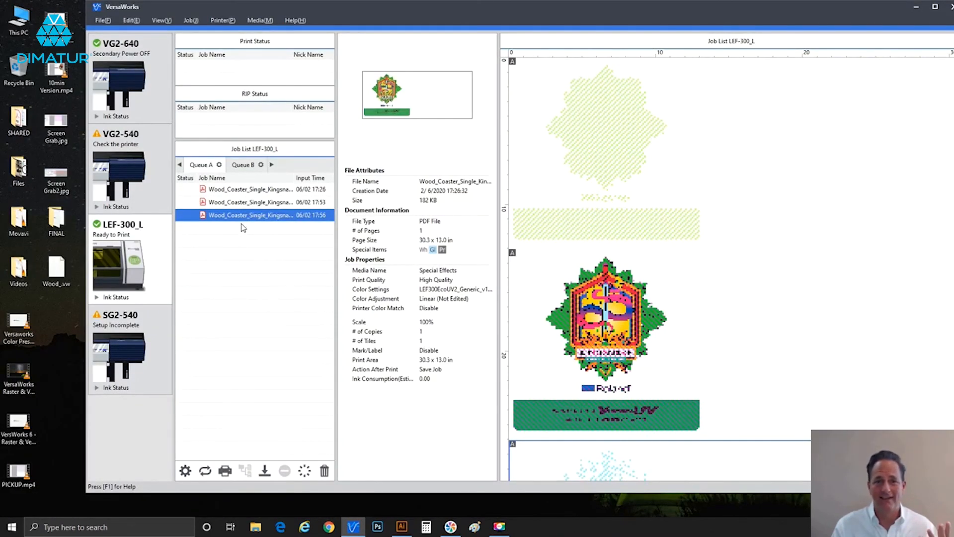
# Review the job properties of the primer, White->CMYK and embossing jobs in Queue A one after another
pyautogui.click(242, 191)
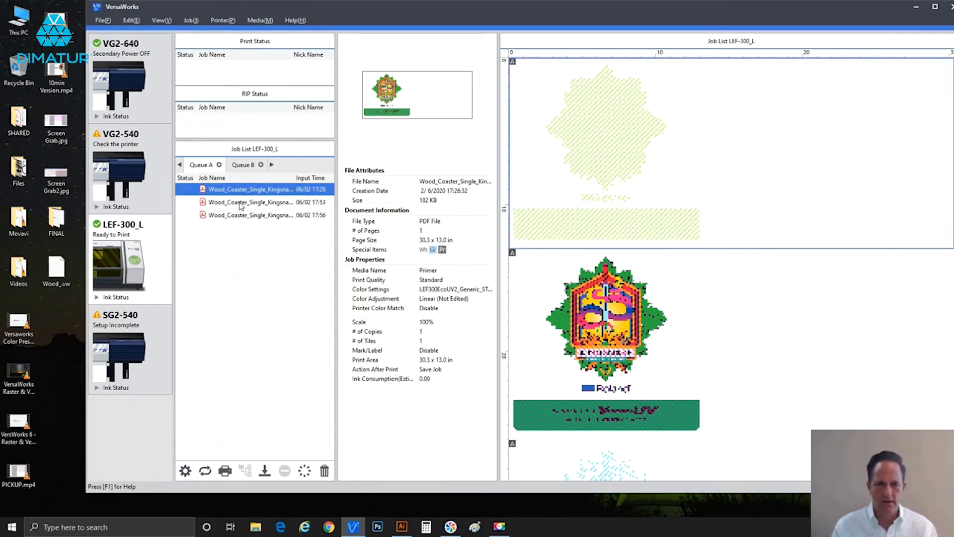
pyautogui.click(240, 203)
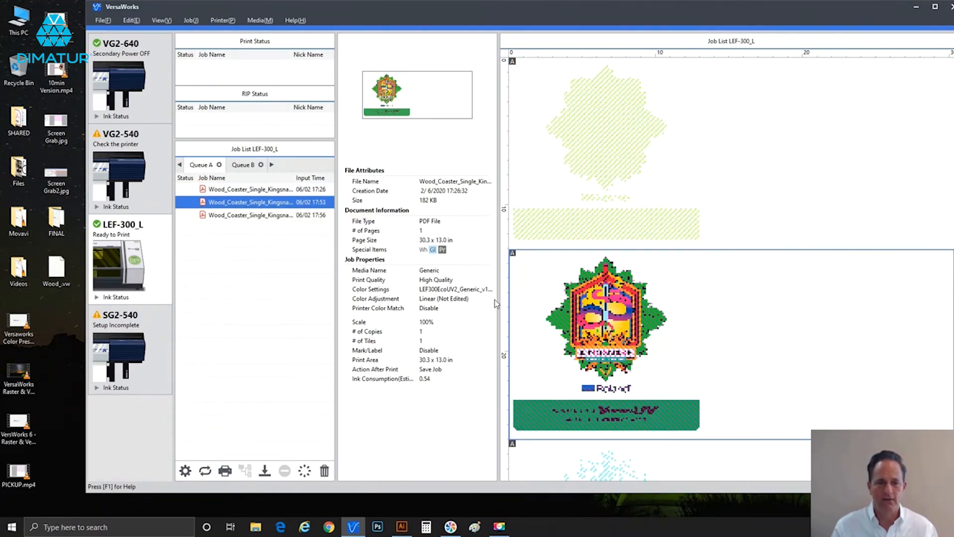
pyautogui.click(251, 217)
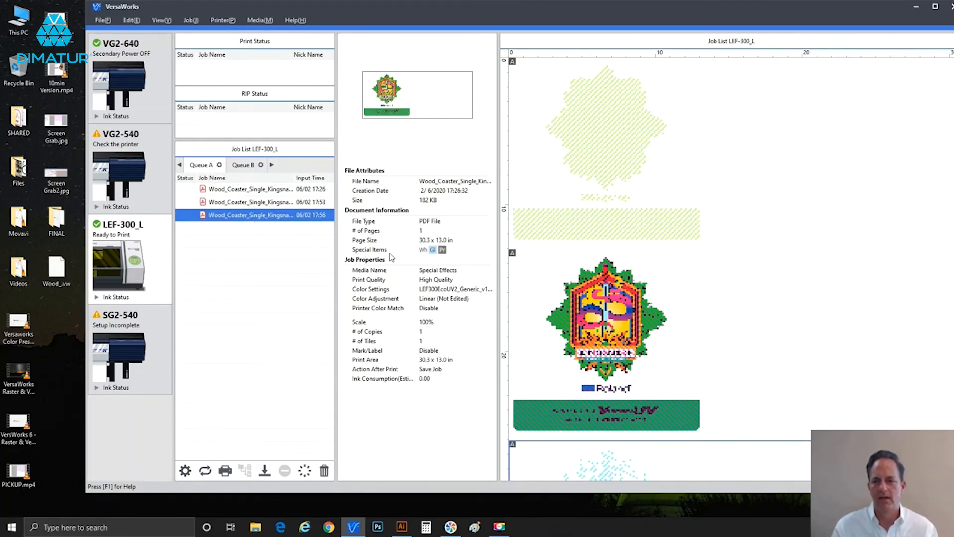
# Select all three coaster jobs in Queue A together
pyautogui.moveTo(243, 190); pyautogui.dragTo(245, 196)
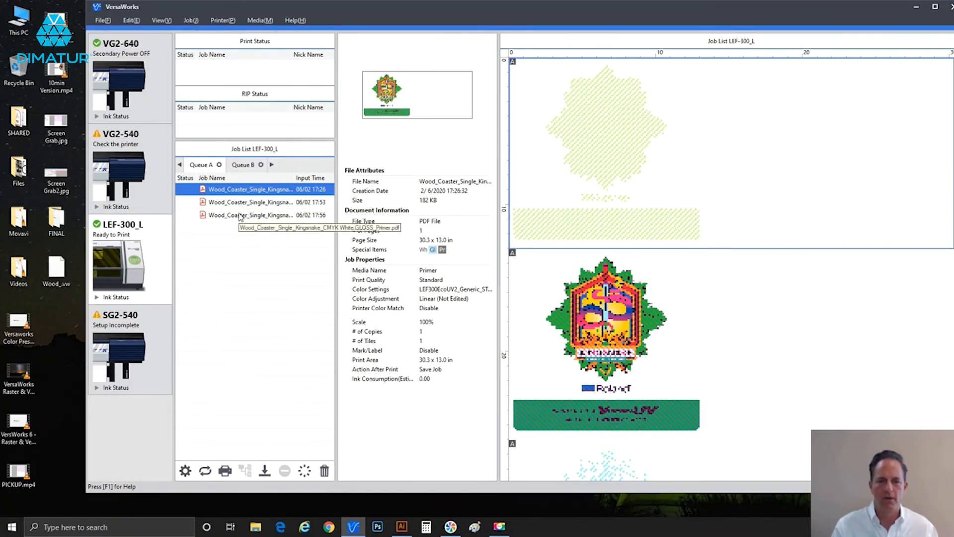
pyautogui.keyDown('shift'); pyautogui.click(240, 216); pyautogui.keyUp('shift')
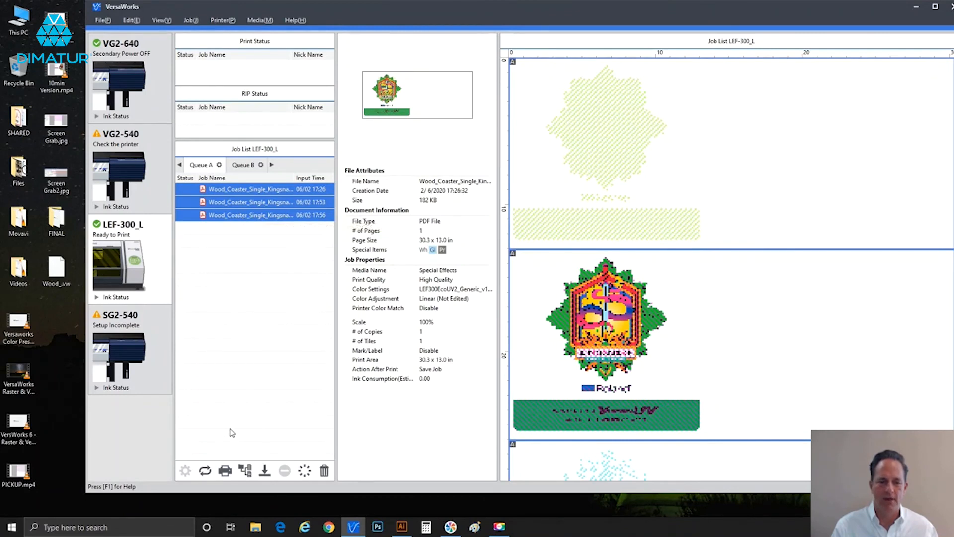